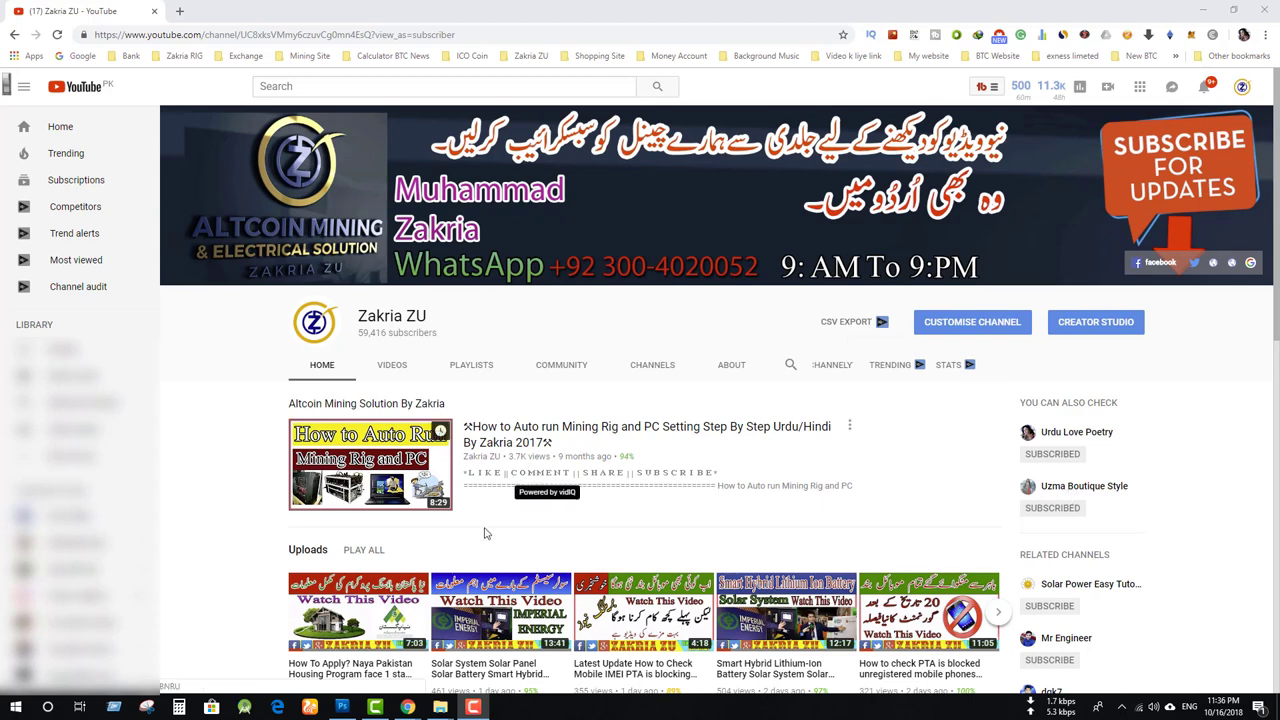
Switch from the YouTube channel page to the 'Lowerthird subscribe intro' Camtasia project
left_click(377, 708)
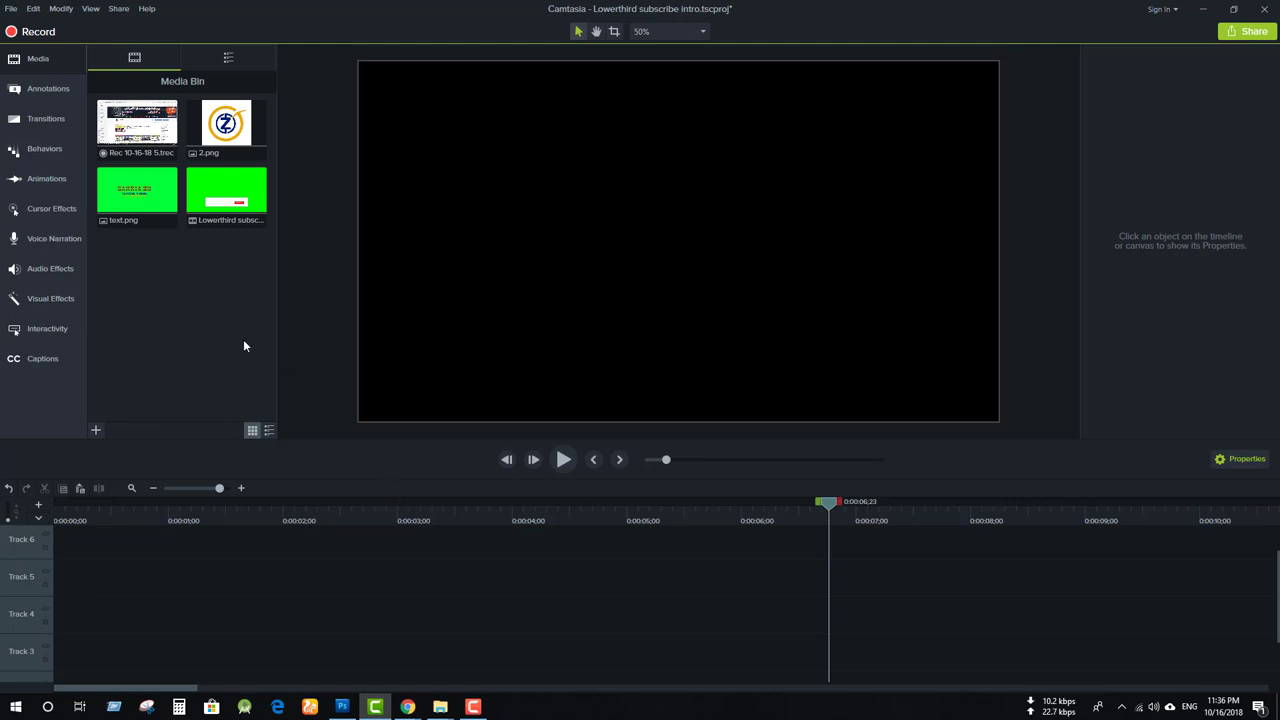
Put the Lowerthird subscribe intro clip on Track 4 and preview its SUBSCRIBE animation
left_click(230, 230)
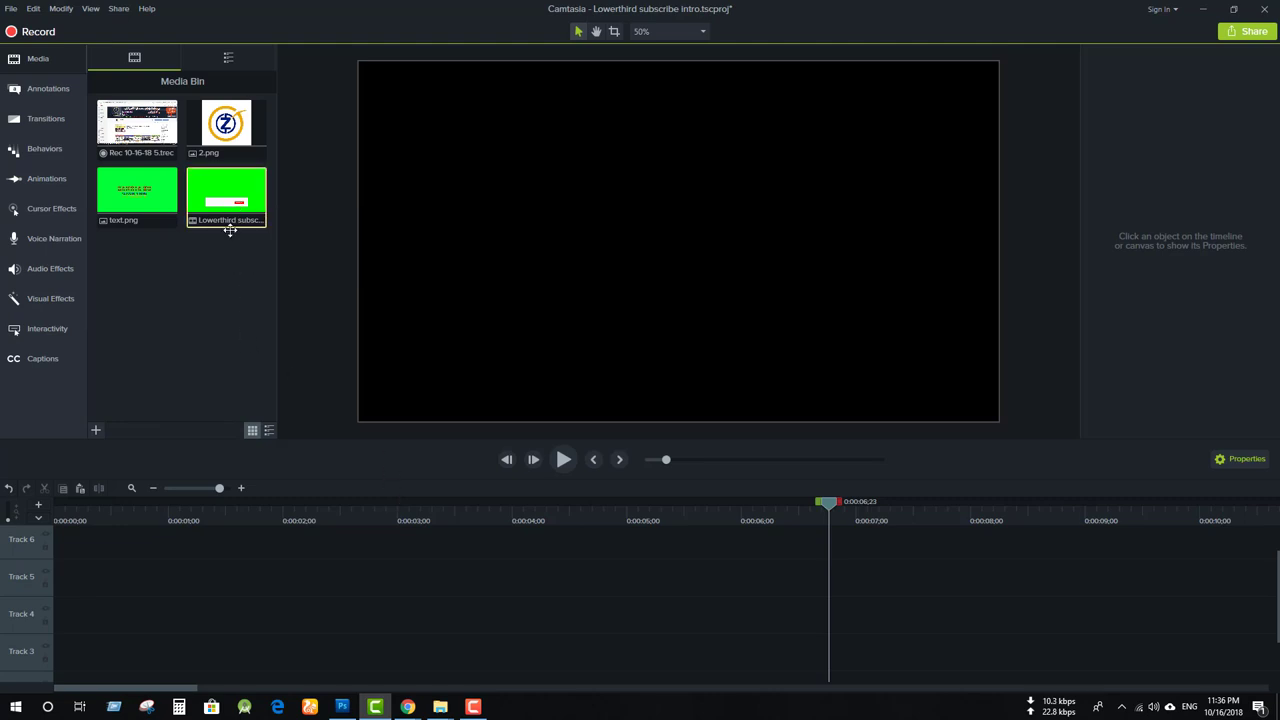
left_click_drag(230, 230, 256, 612)
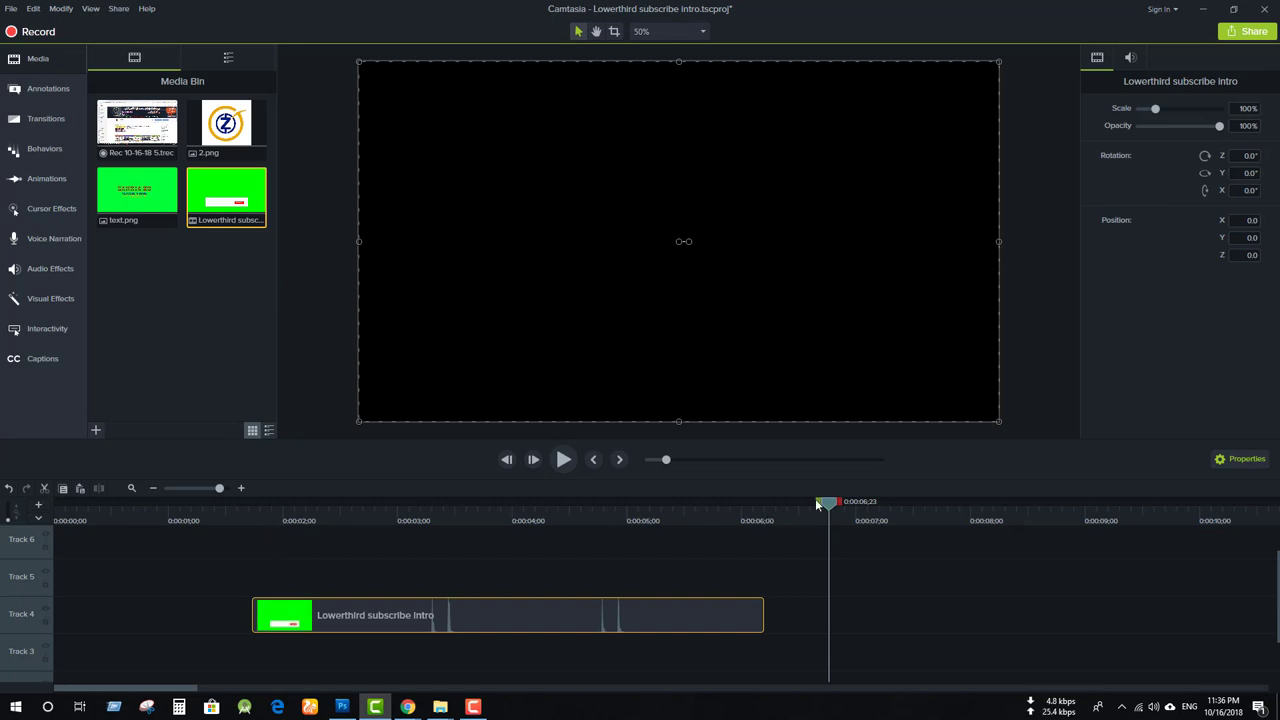
left_click_drag(827, 505, 293, 546)
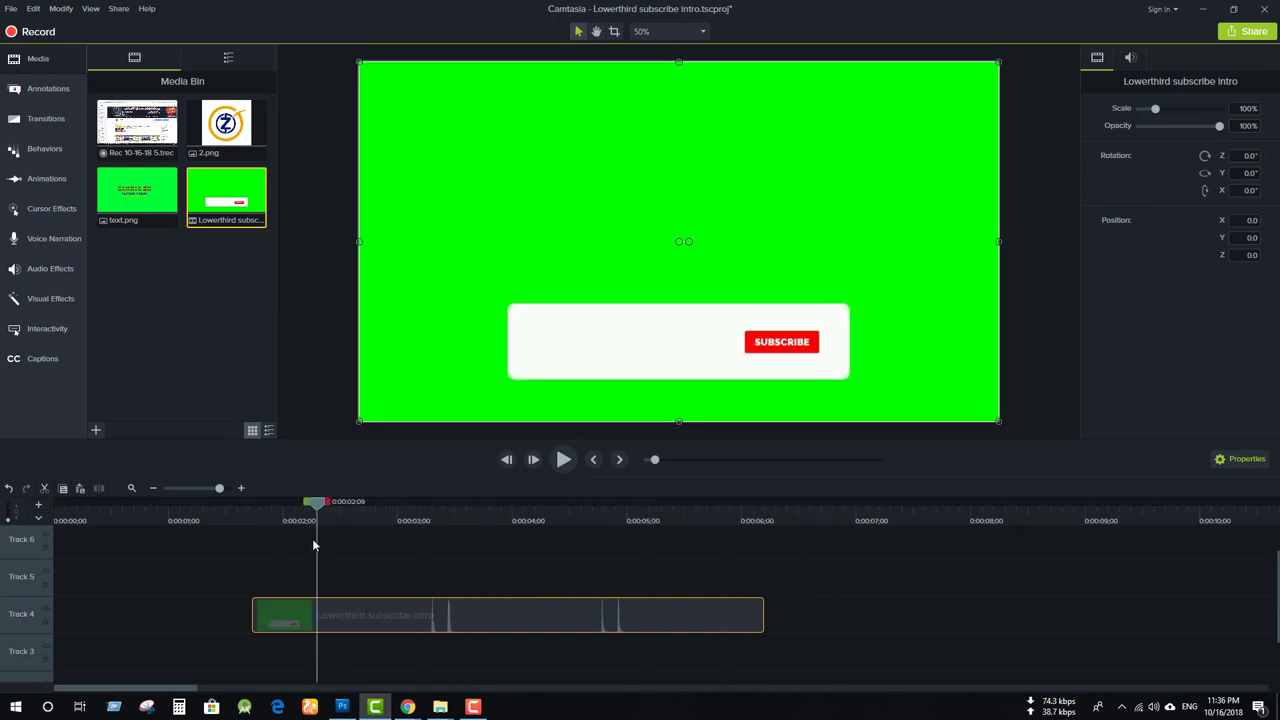
left_click(563, 459)
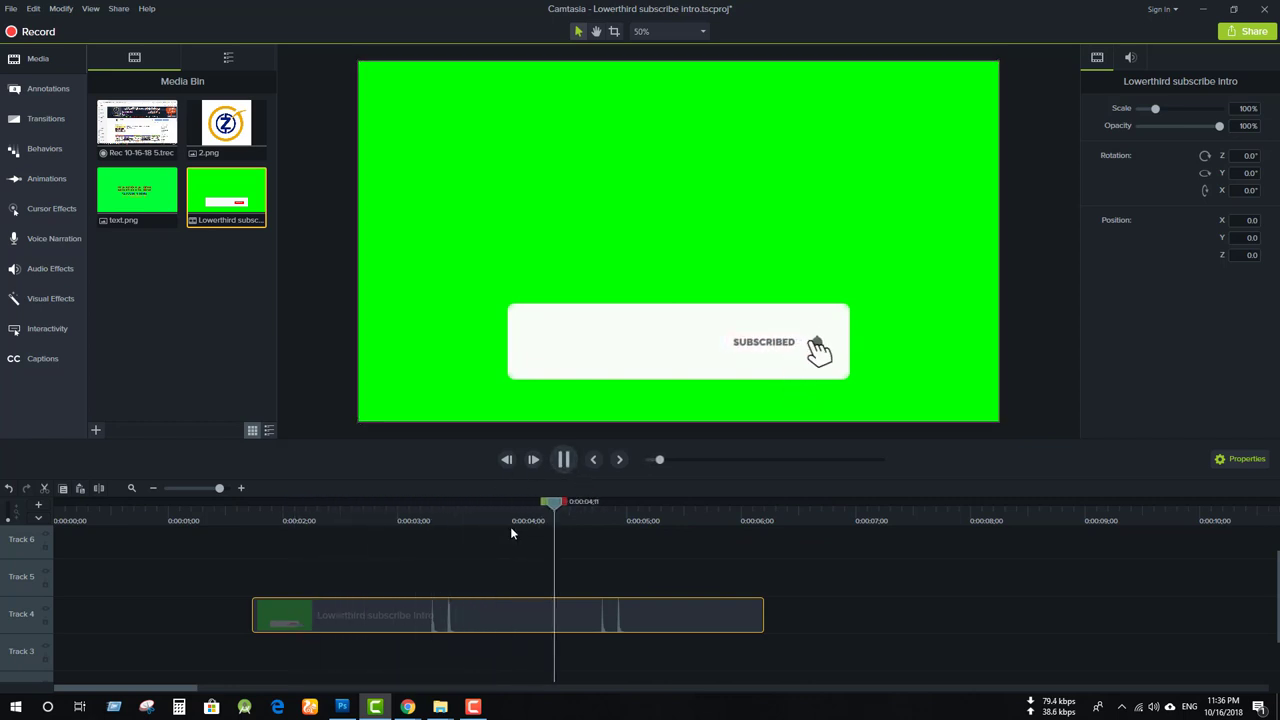
left_click(563, 459)
Add the 2.png logo to Track 5 and text.png to Track 6, both starting near 0:06
mouse_move(250, 155)
left_mouse_down()
mouse_move(296, 375)
mouse_move(378, 547)
left_mouse_up()
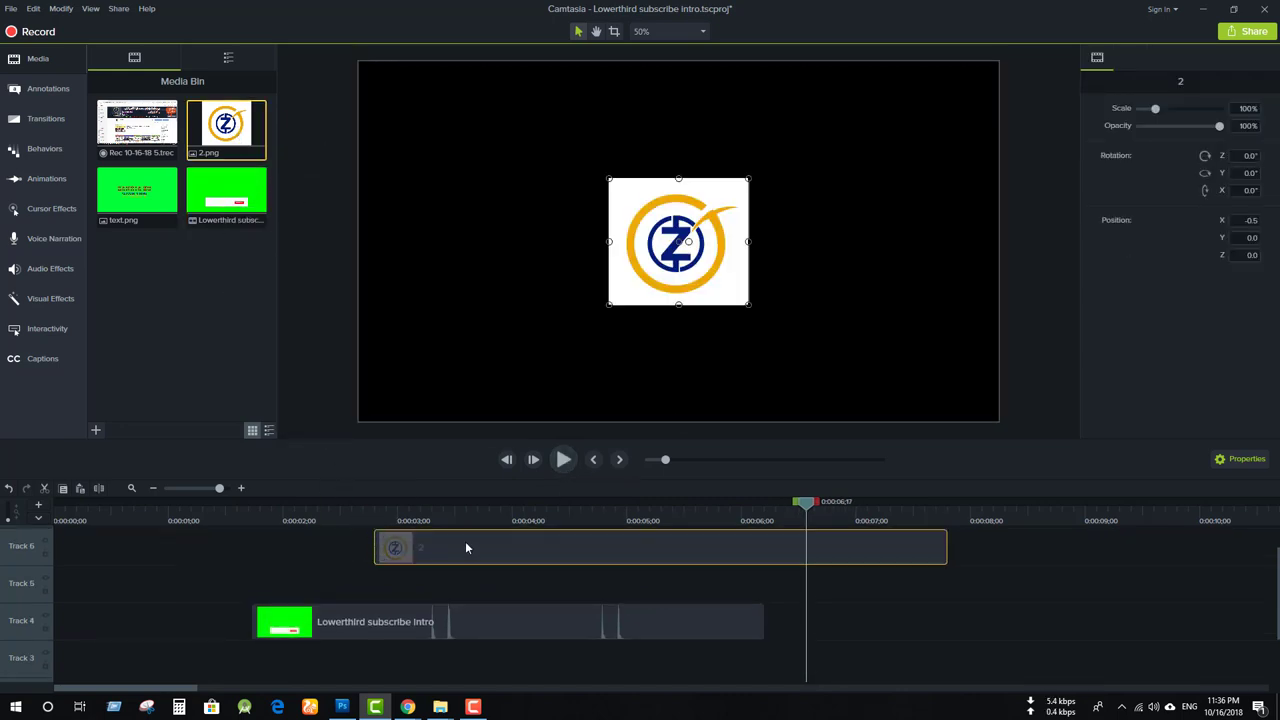
left_click_drag(465, 547, 414, 580)
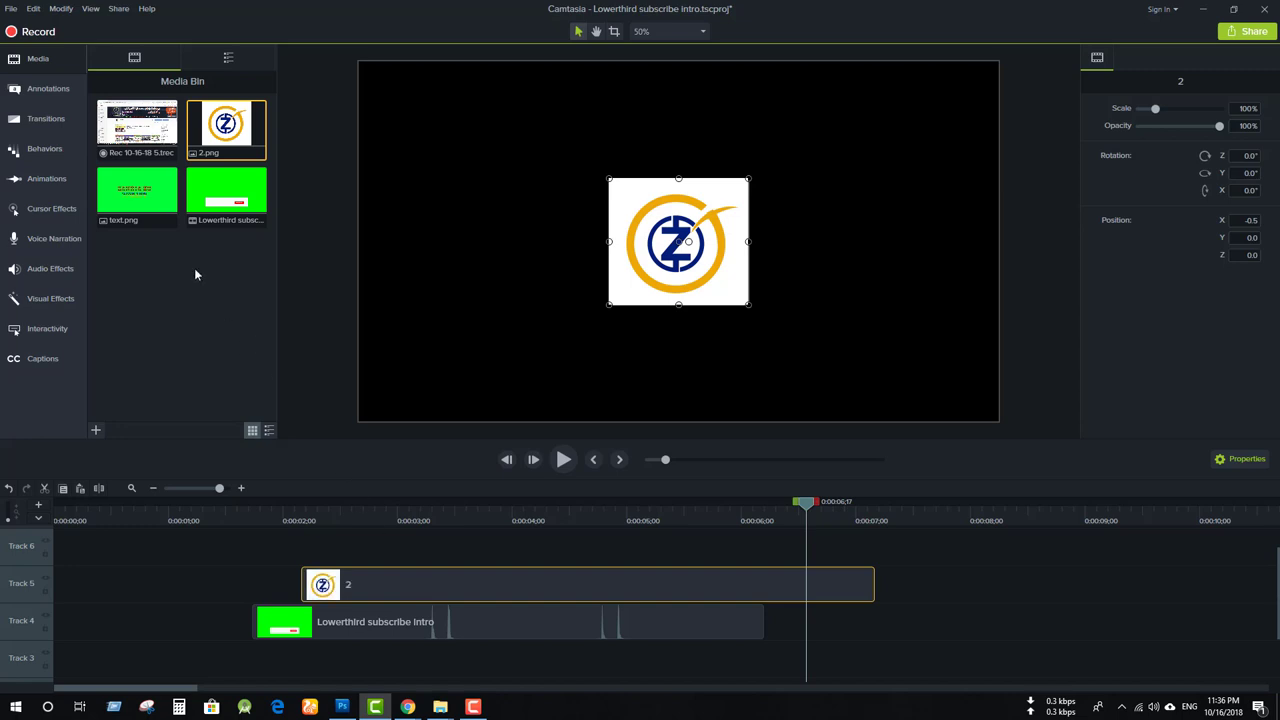
left_click_drag(134, 194, 557, 577)
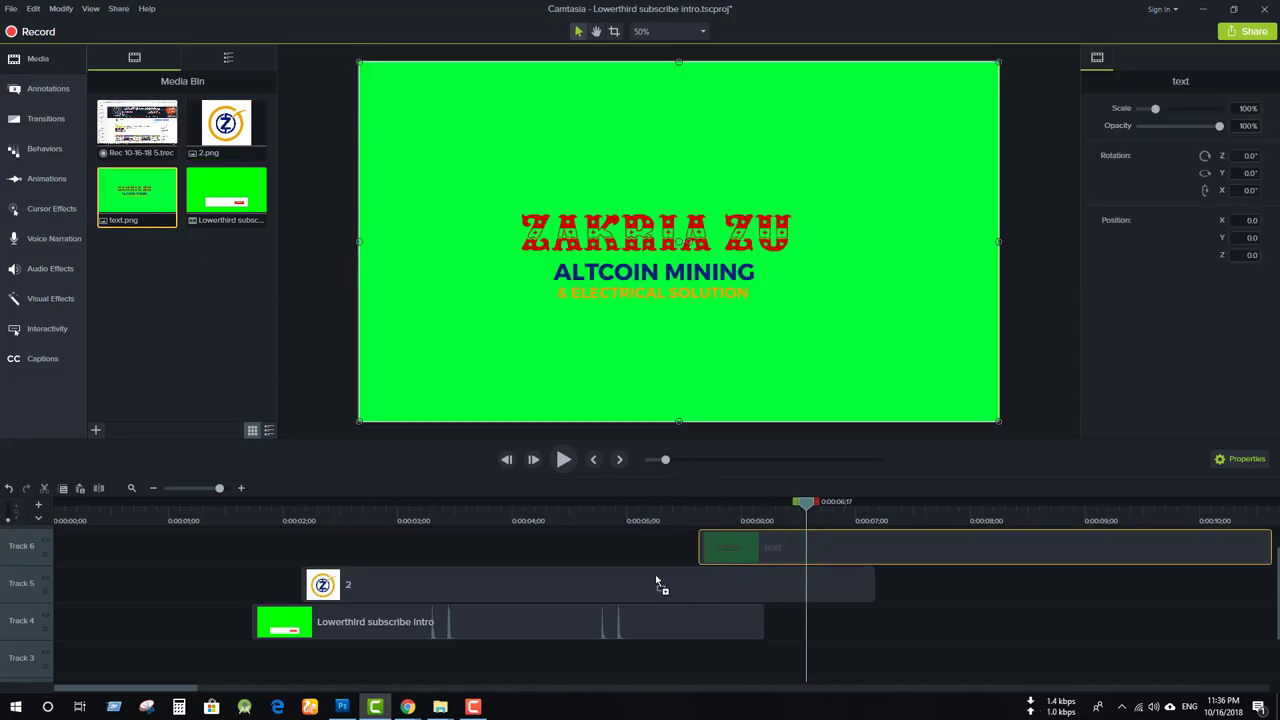
left_click_drag(615, 549, 430, 544)
left_click(407, 591, "ctrl")
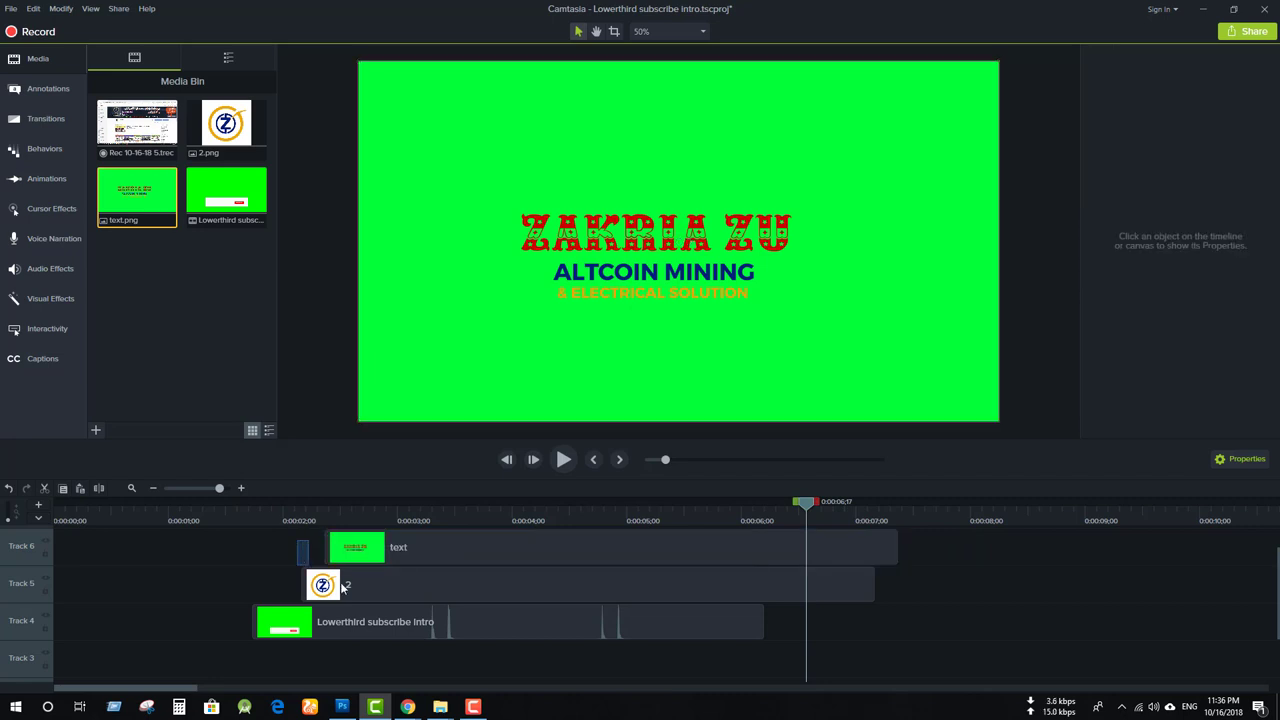
left_click_drag(407, 591, 862, 588)
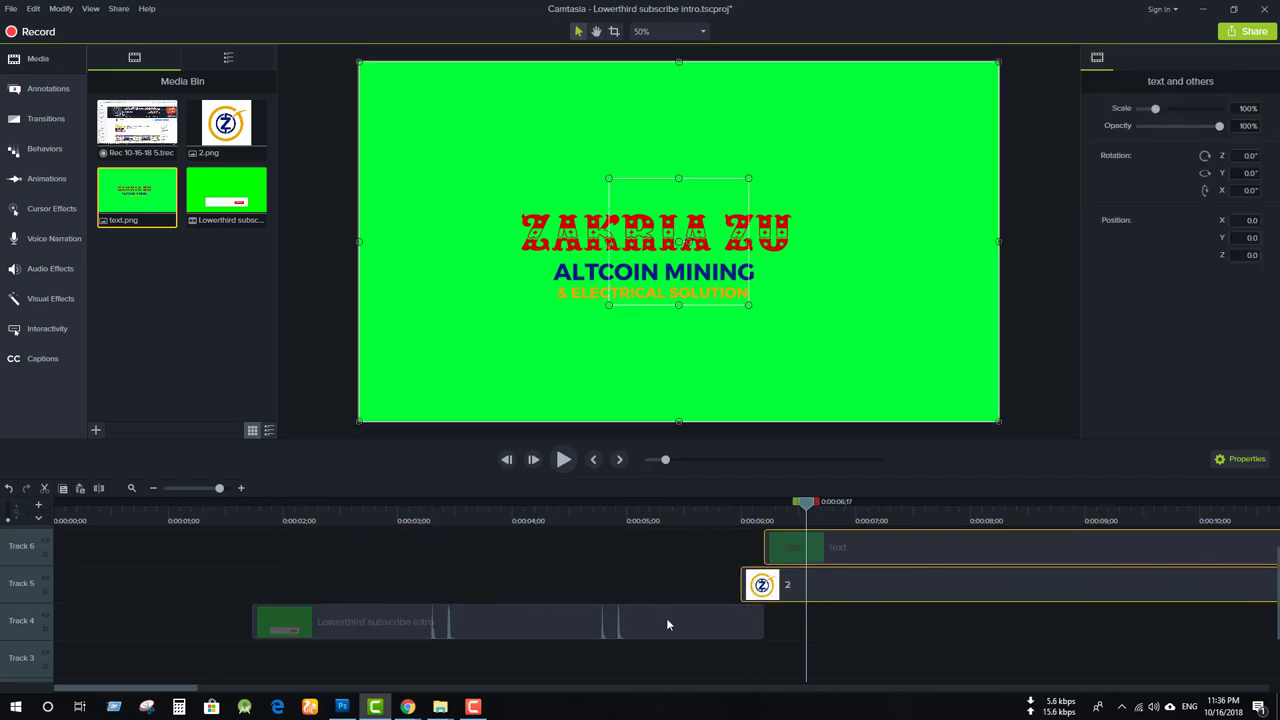
Move the Lowerthird clip to start at 0:00 and review the animation around 0:01–0:03
left_click_drag(666, 618, 574, 618)
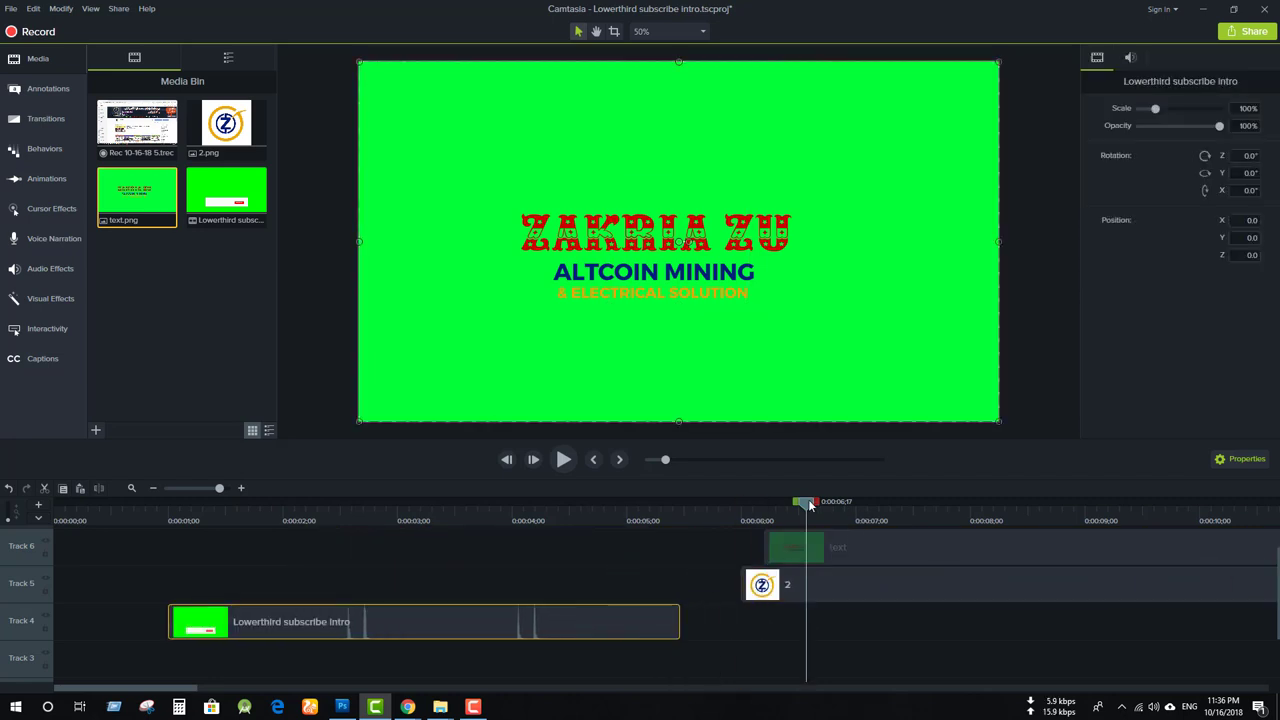
left_click_drag(810, 503, 535, 503)
left_click_drag(377, 537, 331, 537)
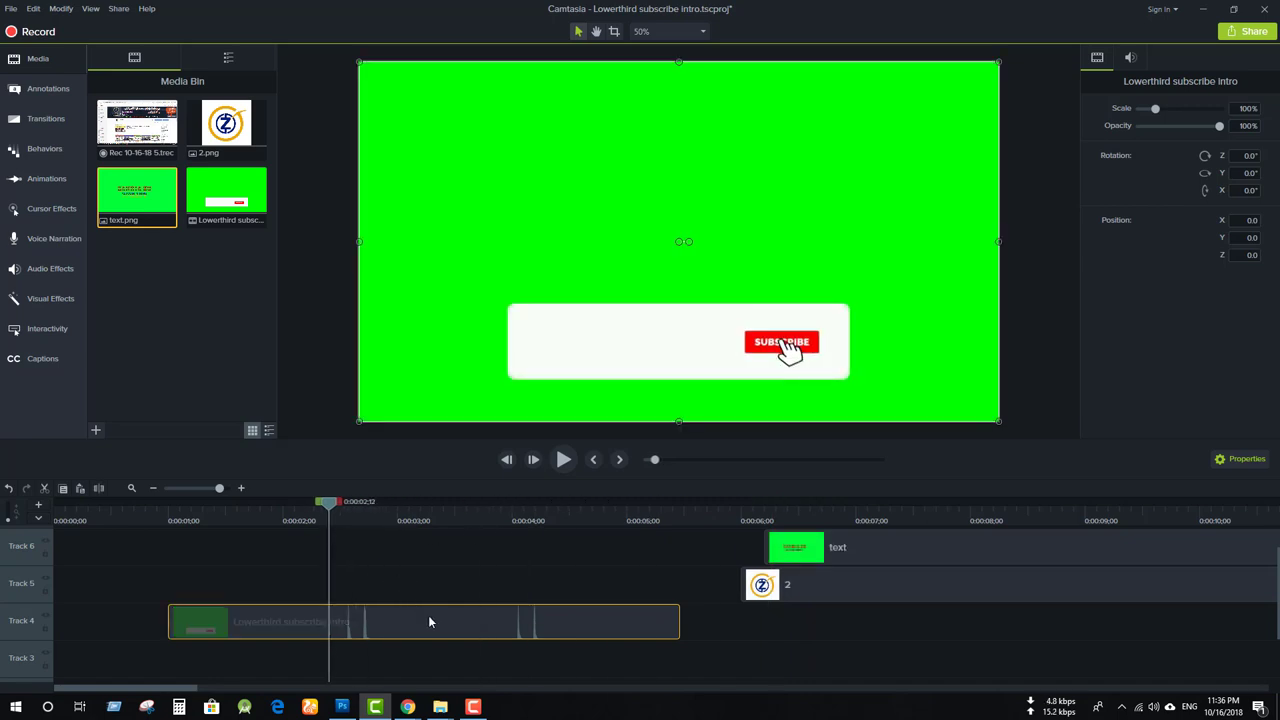
left_click_drag(429, 621, 250, 621)
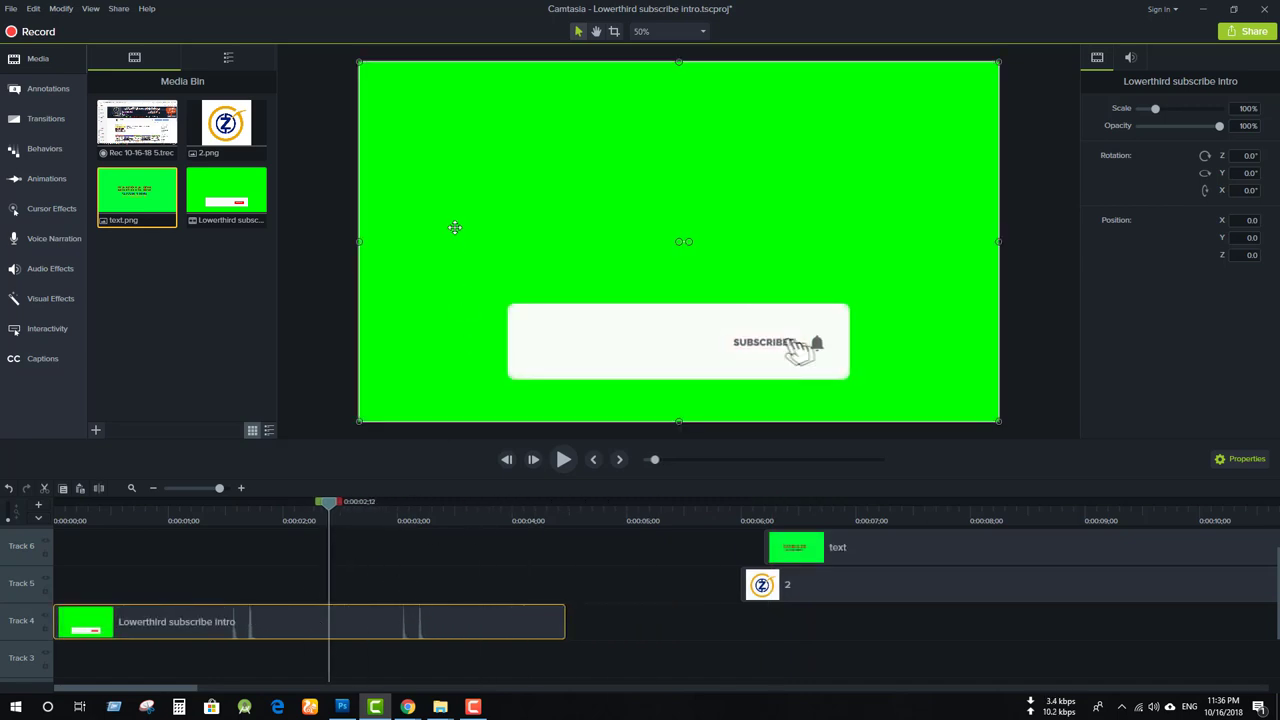
left_click_drag(337, 499, 287, 501)
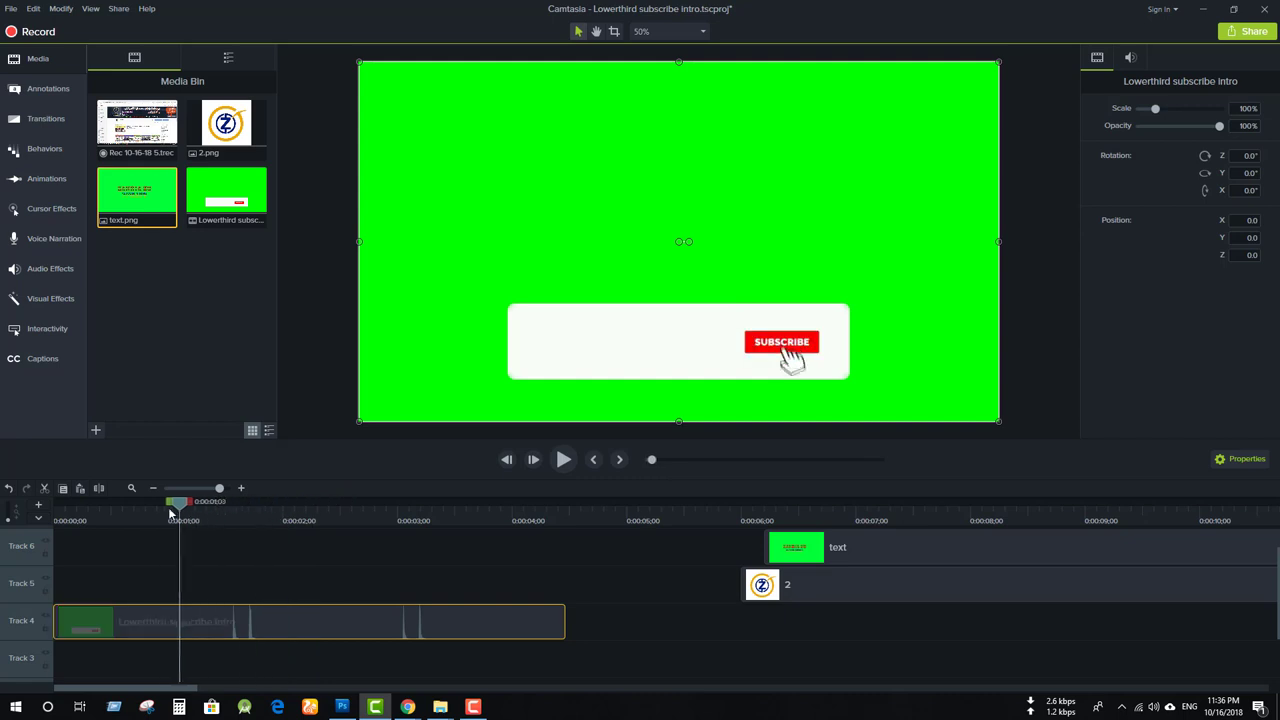
left_click_drag(350, 526, 200, 529)
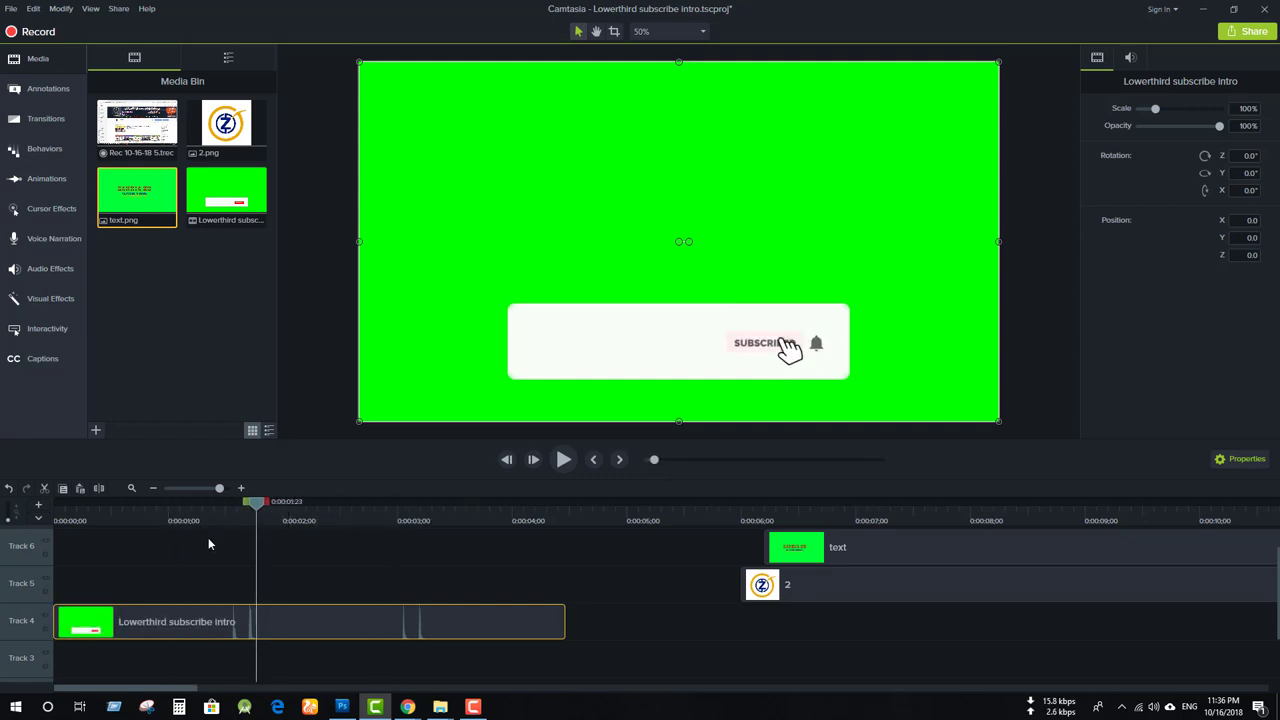
Key out the Lowerthird clip's green with Remove a Color at 50% tolerance and 0% softness
left_click(69, 303)
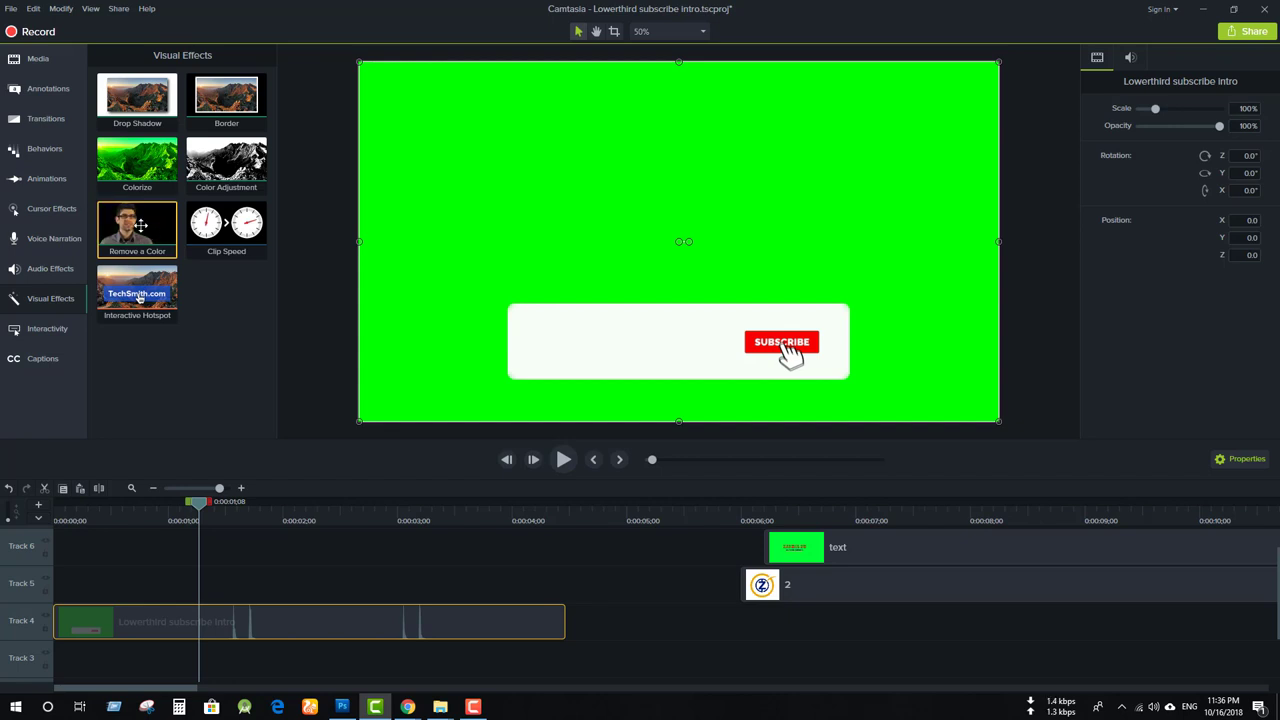
mouse_move(134, 217)
left_mouse_down()
mouse_move(179, 352)
mouse_move(225, 620)
left_mouse_up()
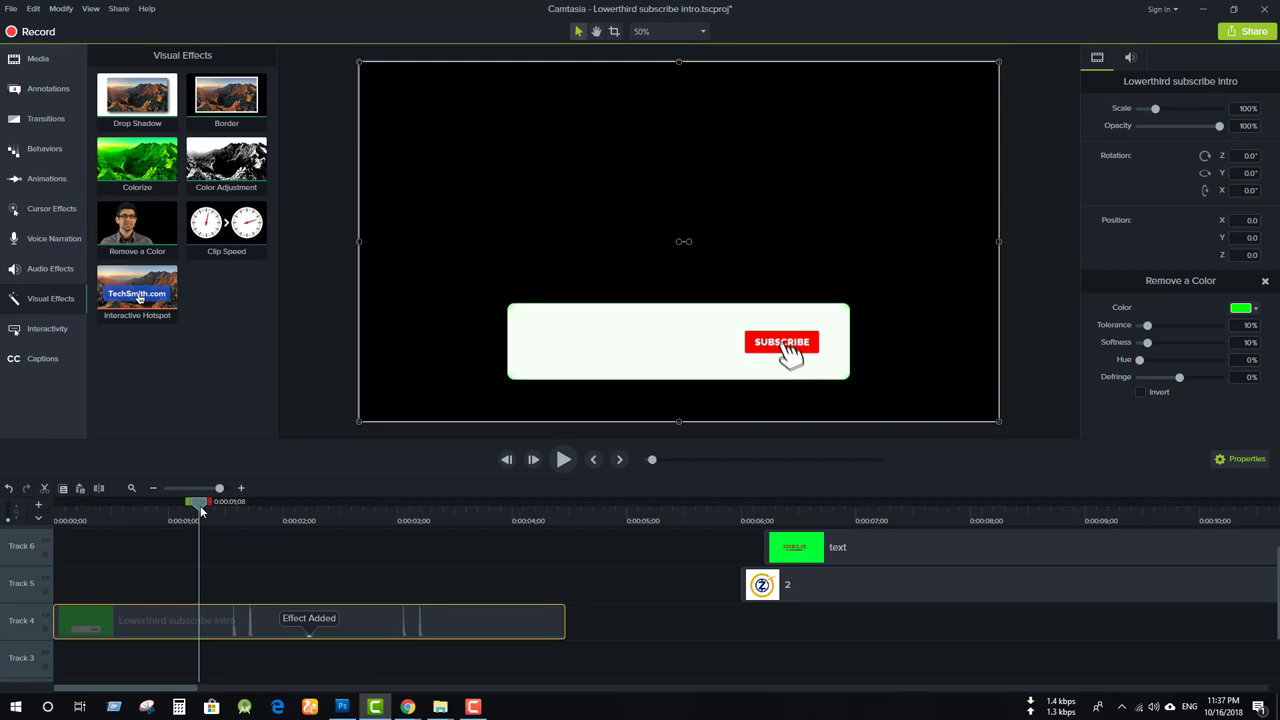
mouse_move(200, 510)
left_mouse_down()
mouse_move(504, 518)
mouse_move(133, 531)
mouse_move(152, 535)
left_mouse_up()
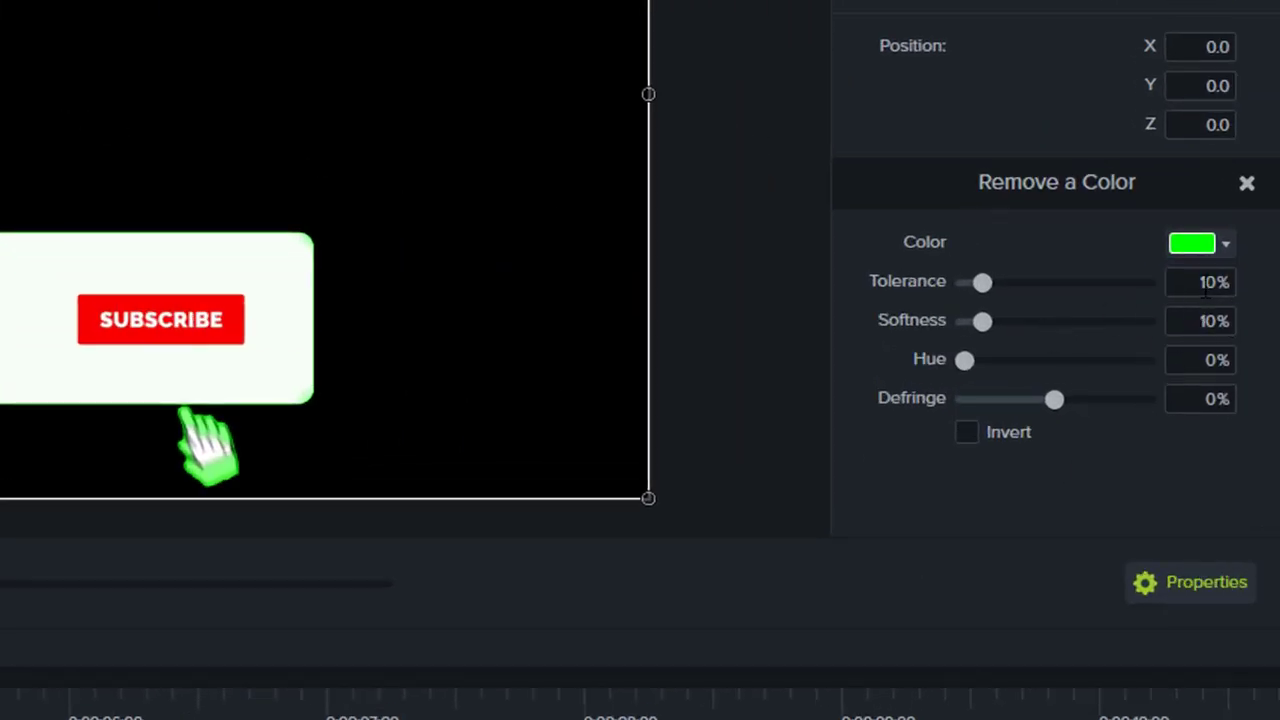
type("5")
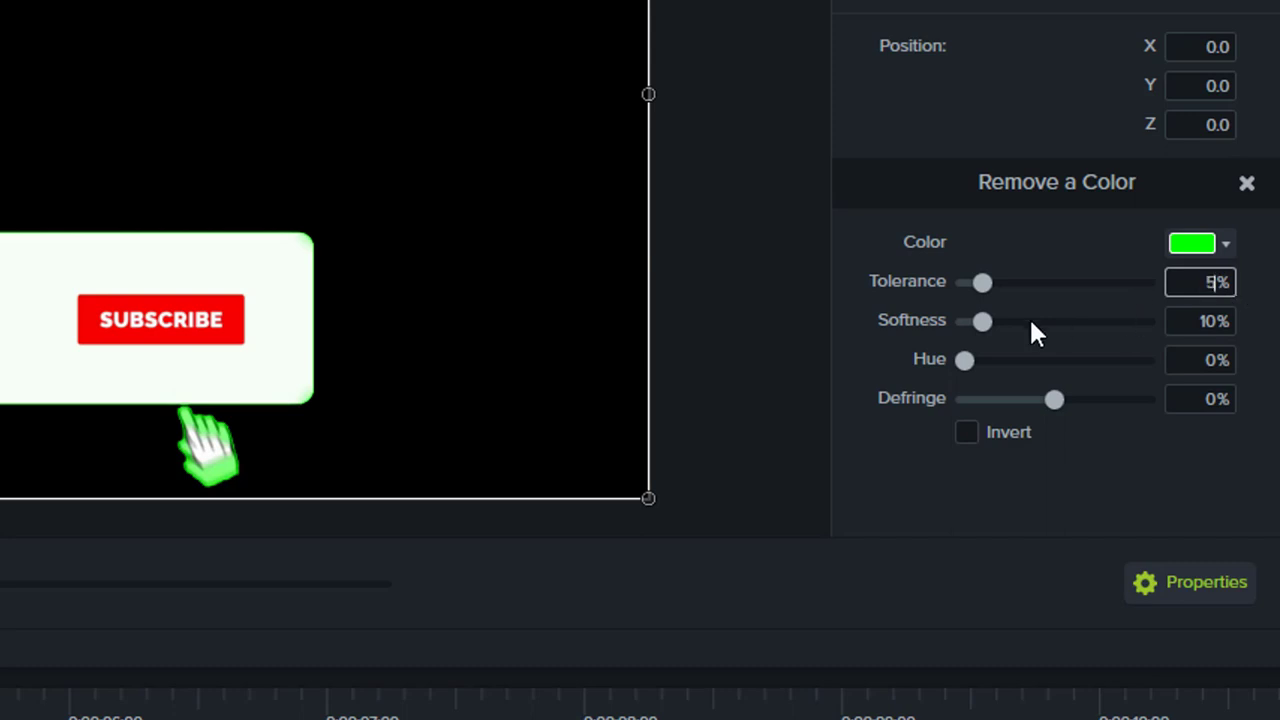
type("0")
key("Return")
type("0")
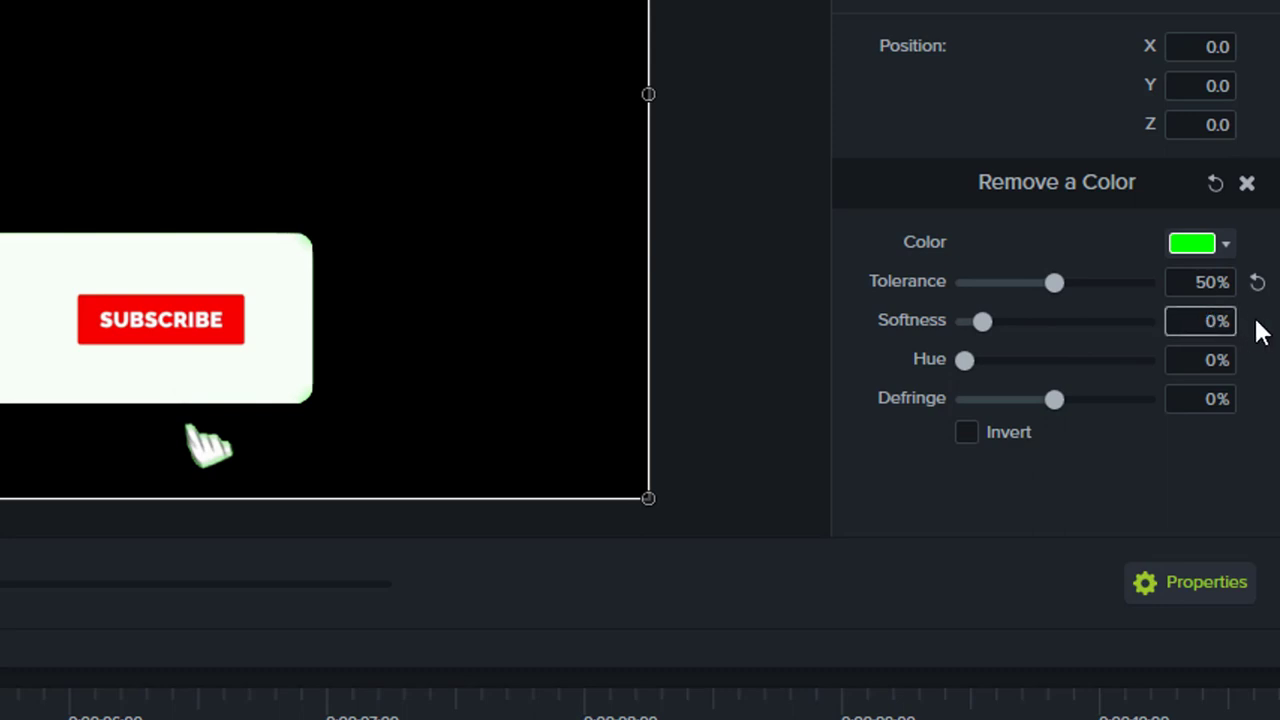
key("Return")
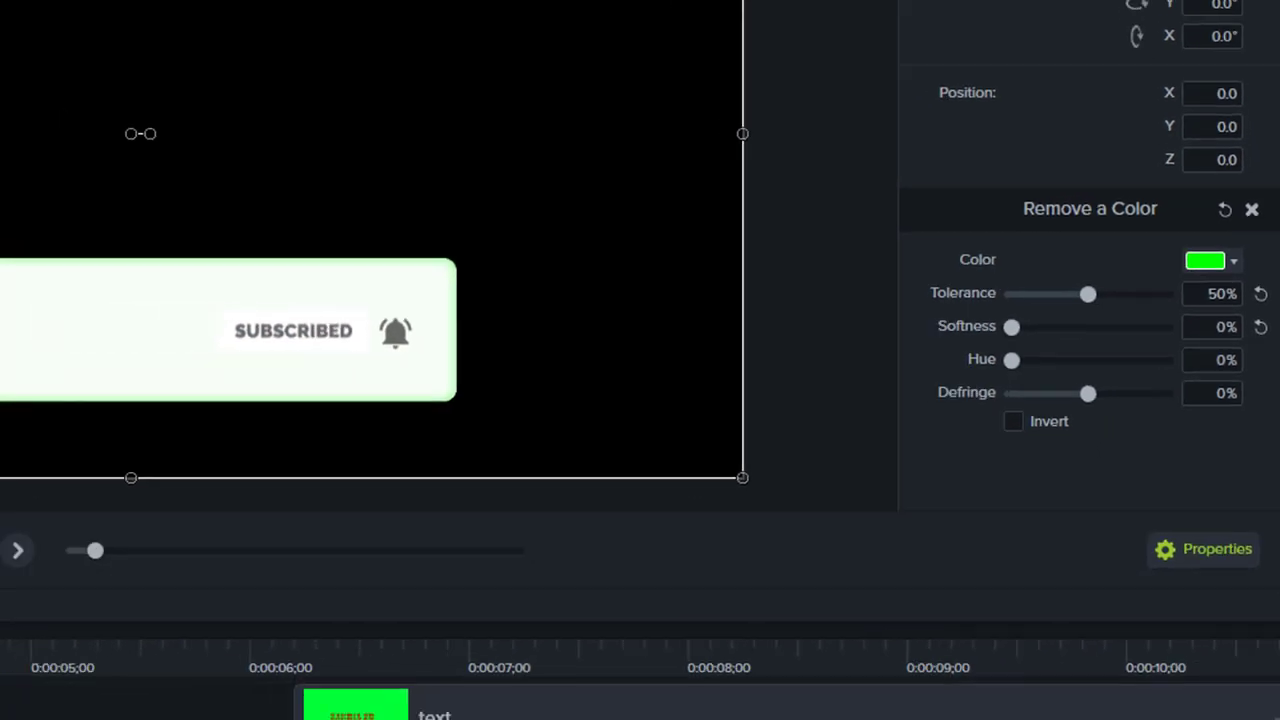
left_click(138, 530)
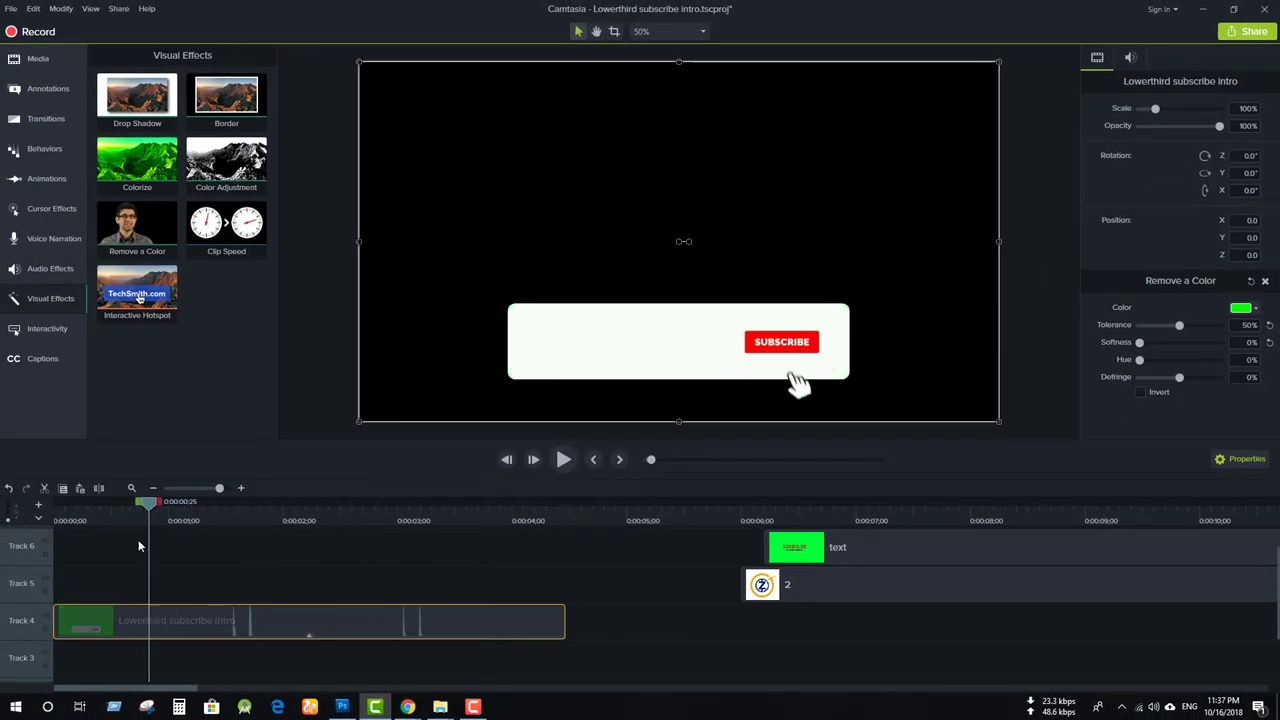
Start the logo clip at 0:00, trim it to 0:04;14, and place it over the lower third's left end
left_click(248, 531)
left_click(405, 532)
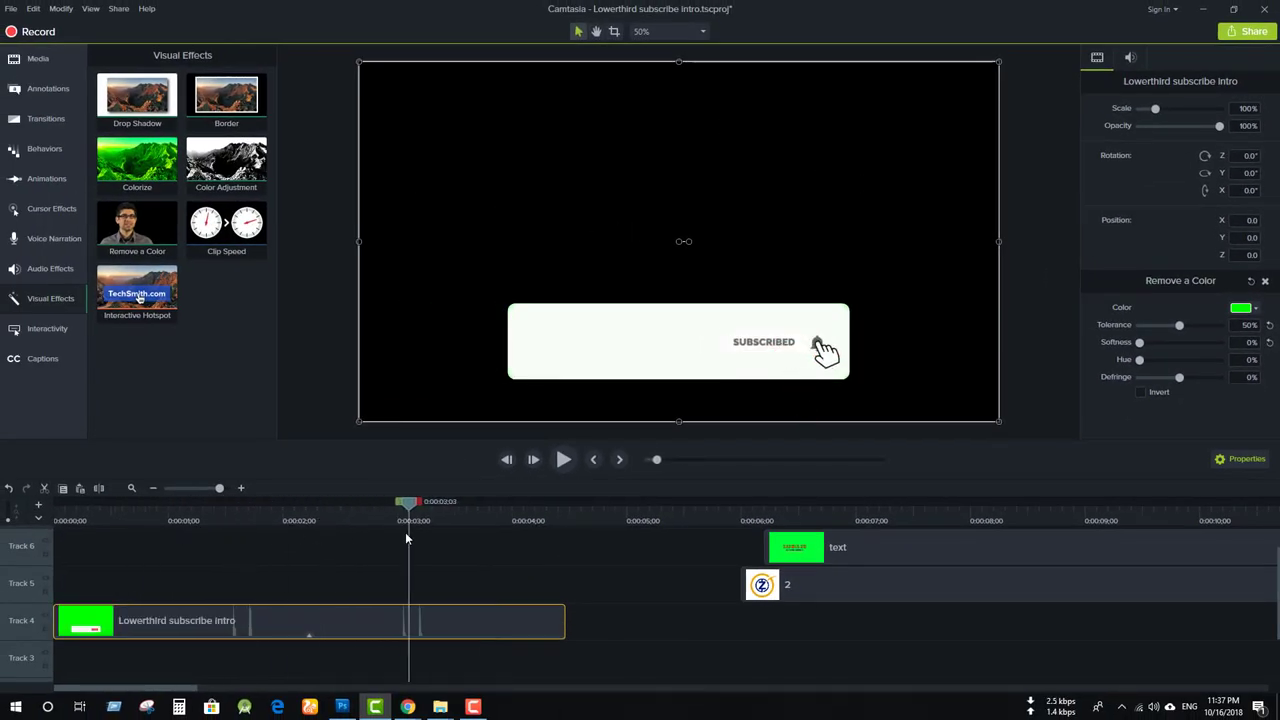
left_click_drag(824, 590, 107, 600)
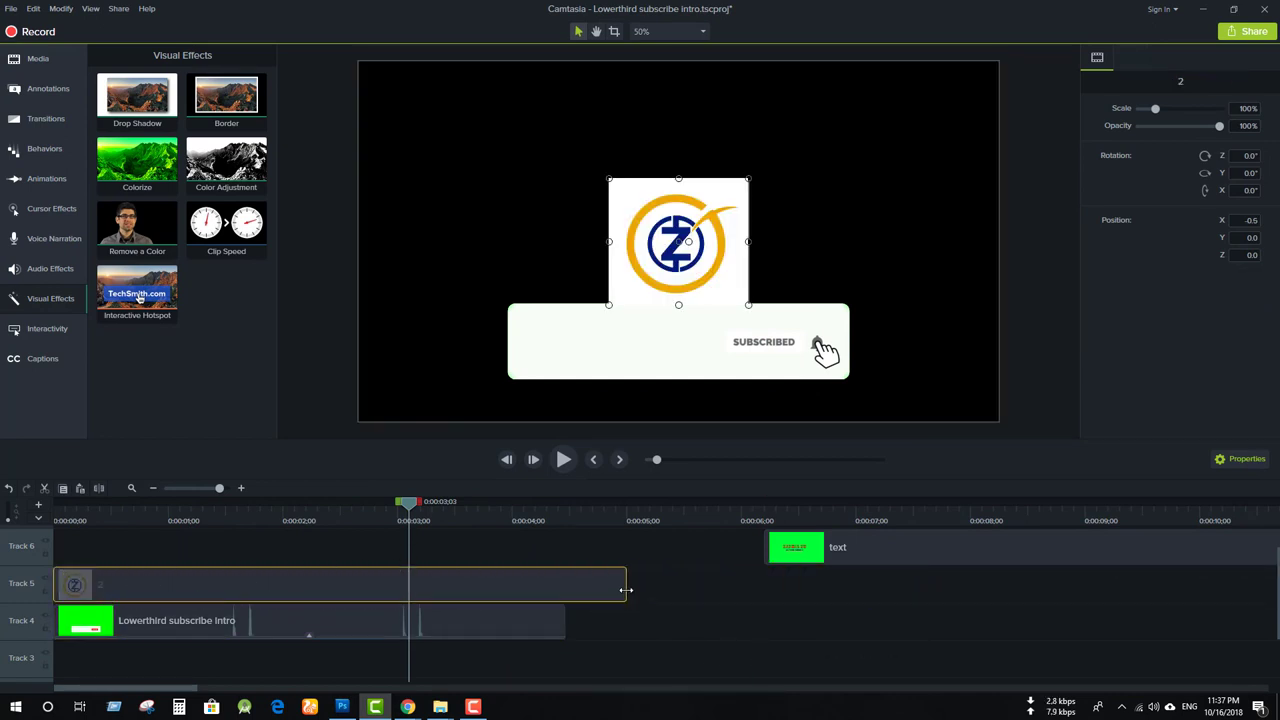
left_click_drag(626, 590, 565, 588)
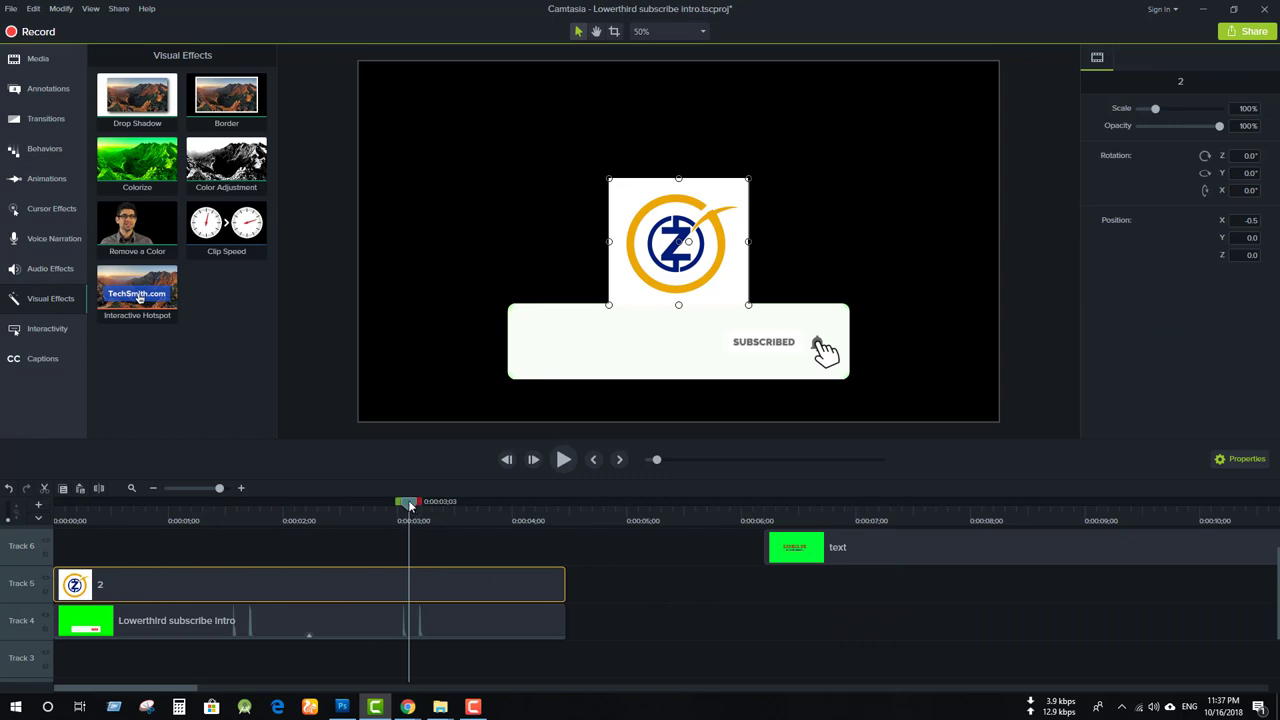
left_click_drag(409, 505, 387, 510)
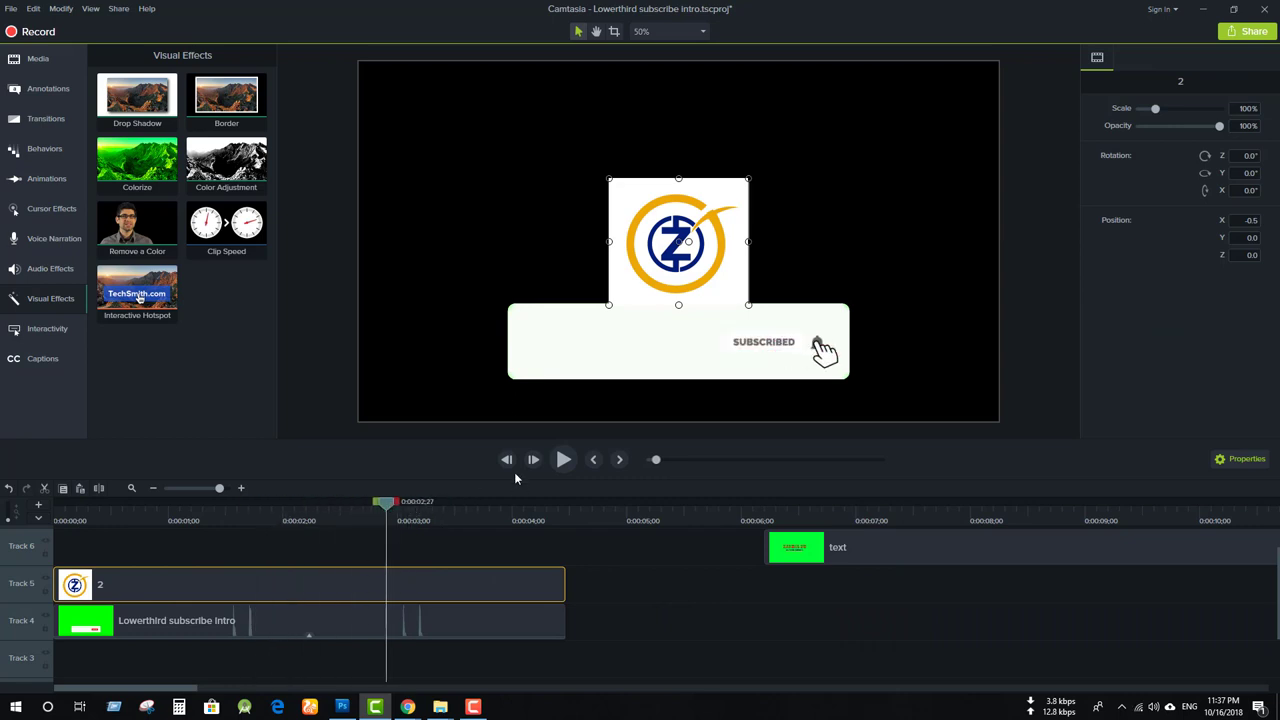
left_click_drag(732, 207, 591, 307)
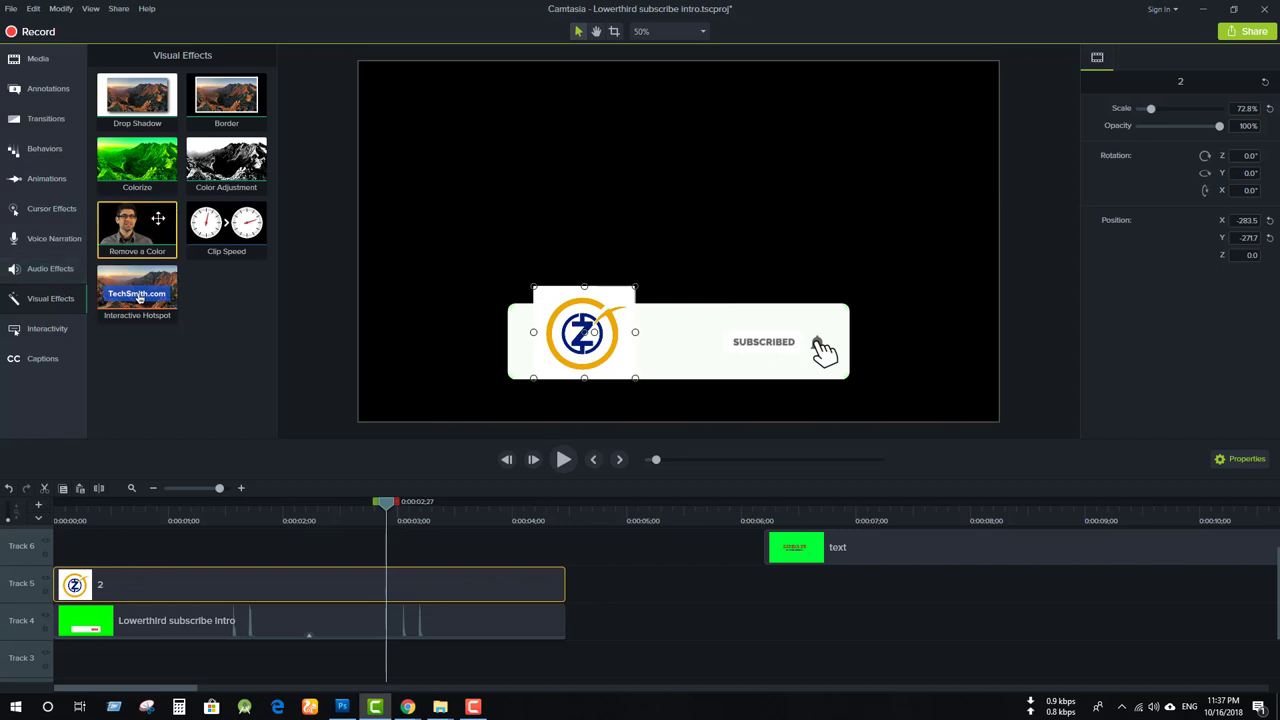
Remove the logo's white background with an eyedropper-sampled Remove a Color and shrink it to 66.1%
left_click_drag(146, 219, 360, 585)
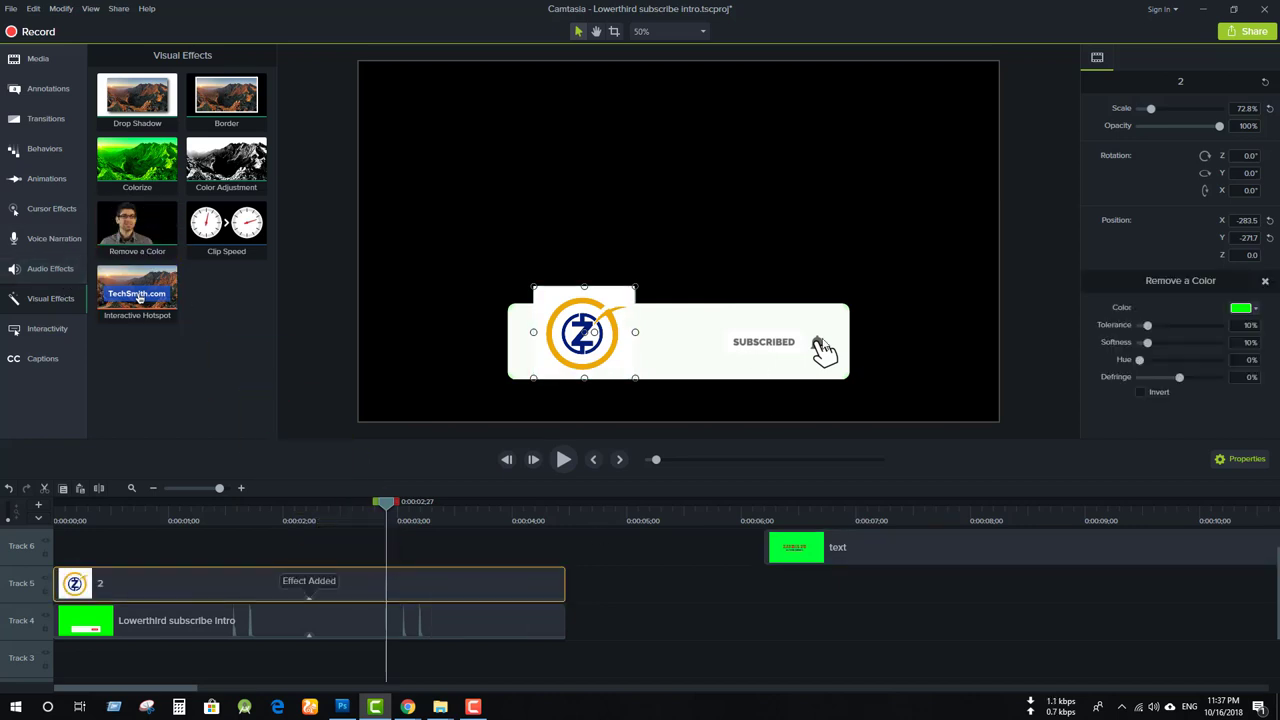
left_click(1256, 310)
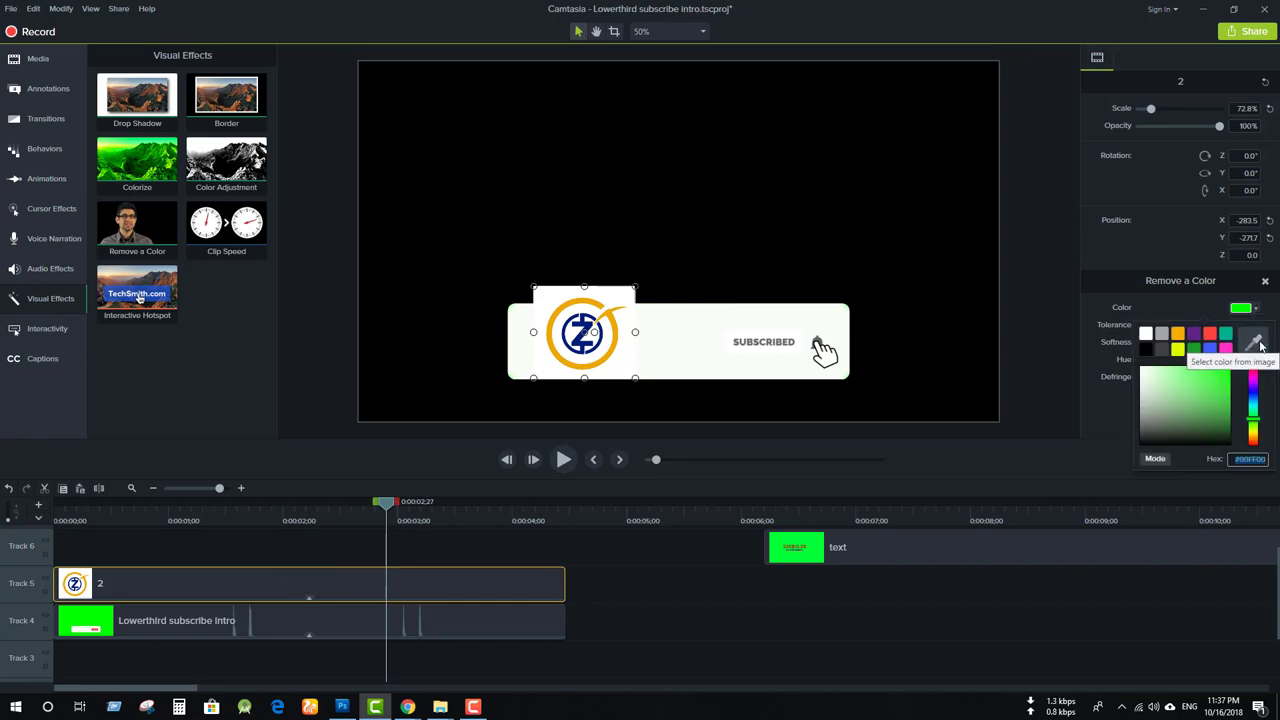
left_click(1256, 342)
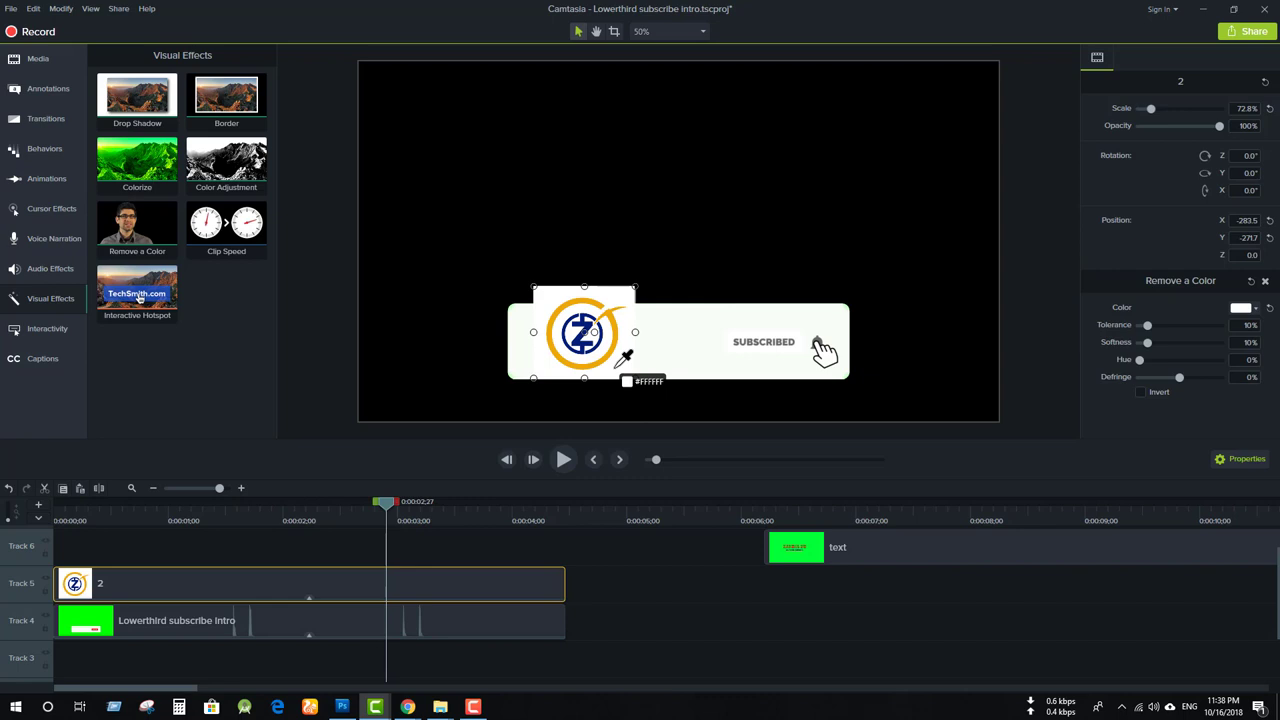
left_click(617, 366)
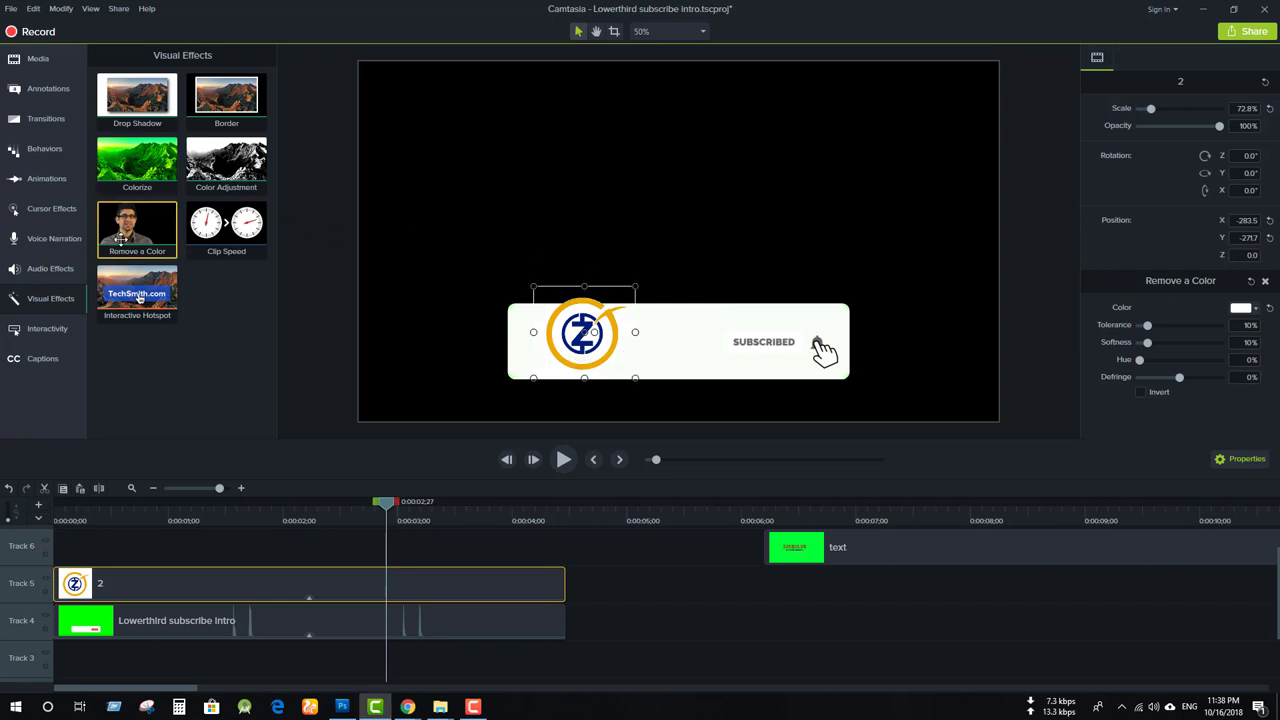
left_click_drag(569, 342, 543, 351)
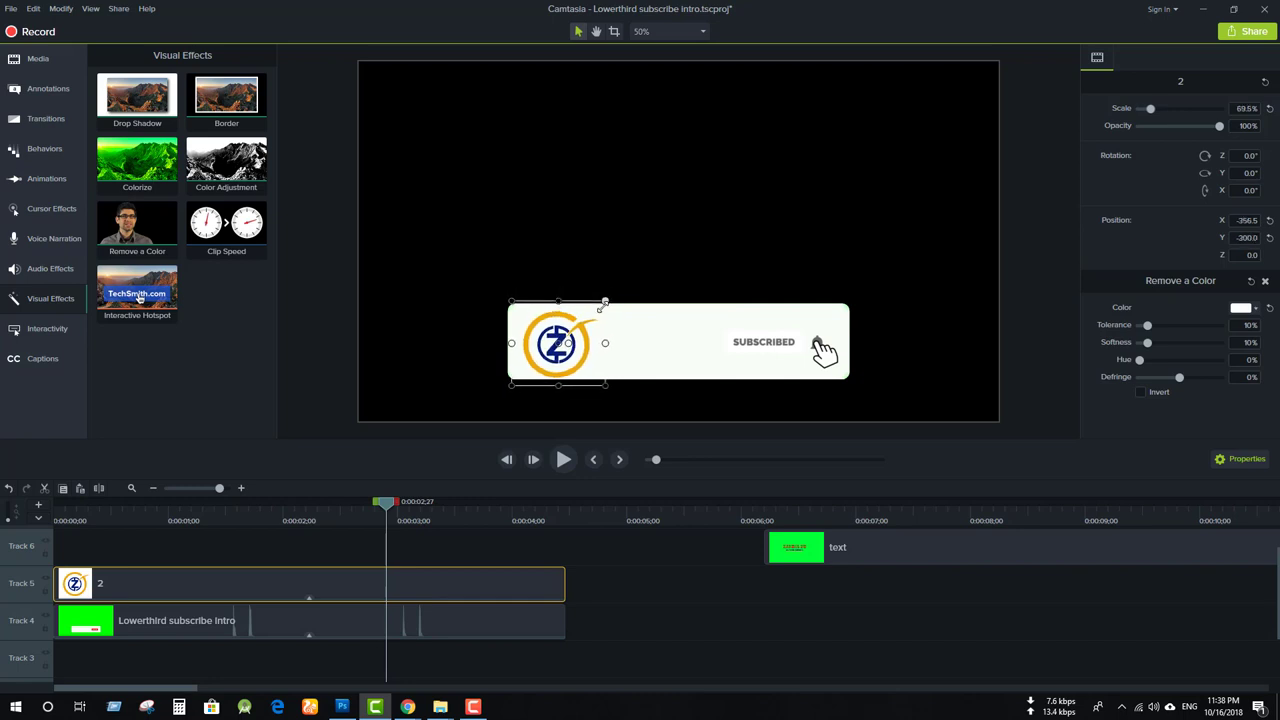
left_click_drag(612, 294, 606, 300)
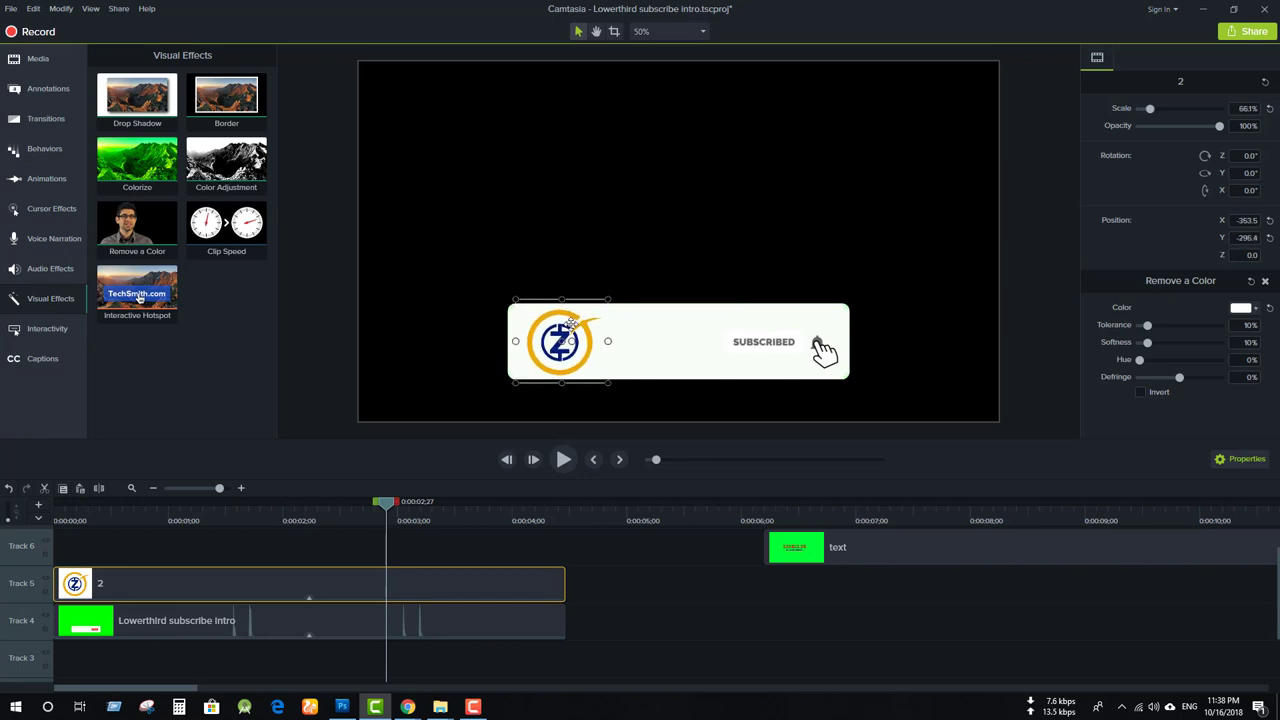
left_click_drag(913, 548, 875, 611)
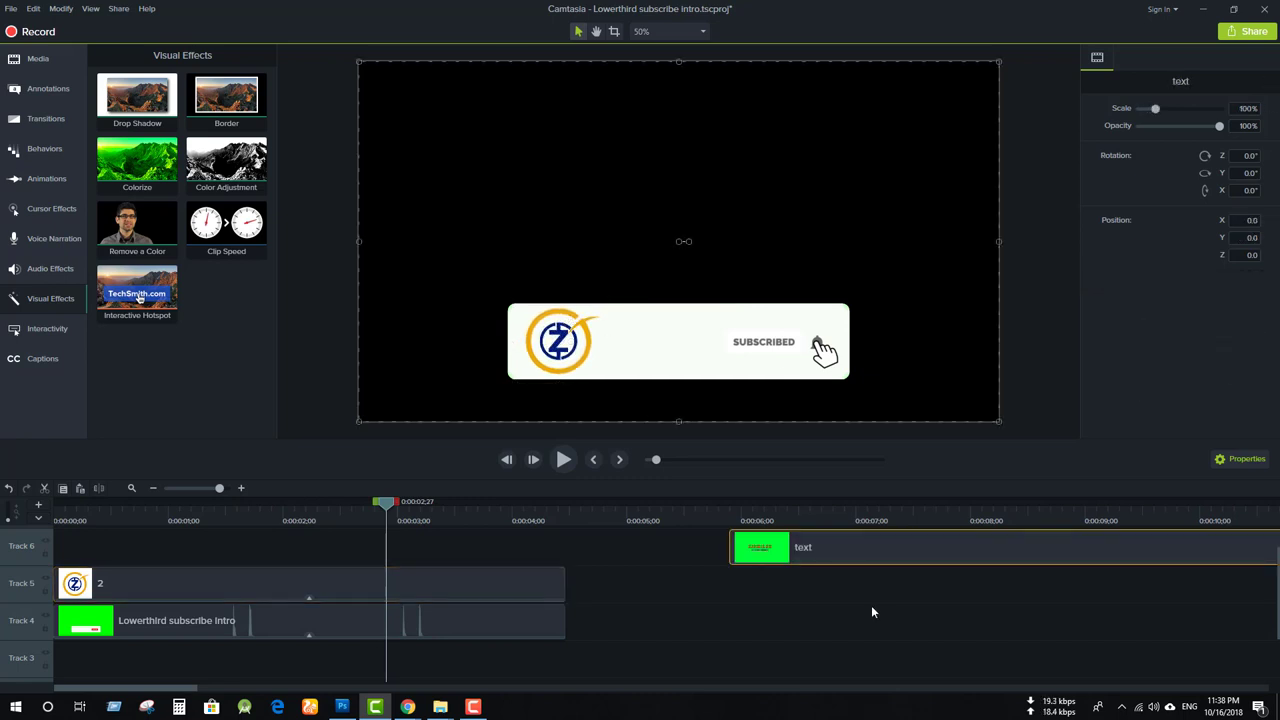
Start the text clip at 0:00, trim it to 0:04;14, and scale it to 52.6% centred over the lower third
left_click_drag(900, 555, 354, 546)
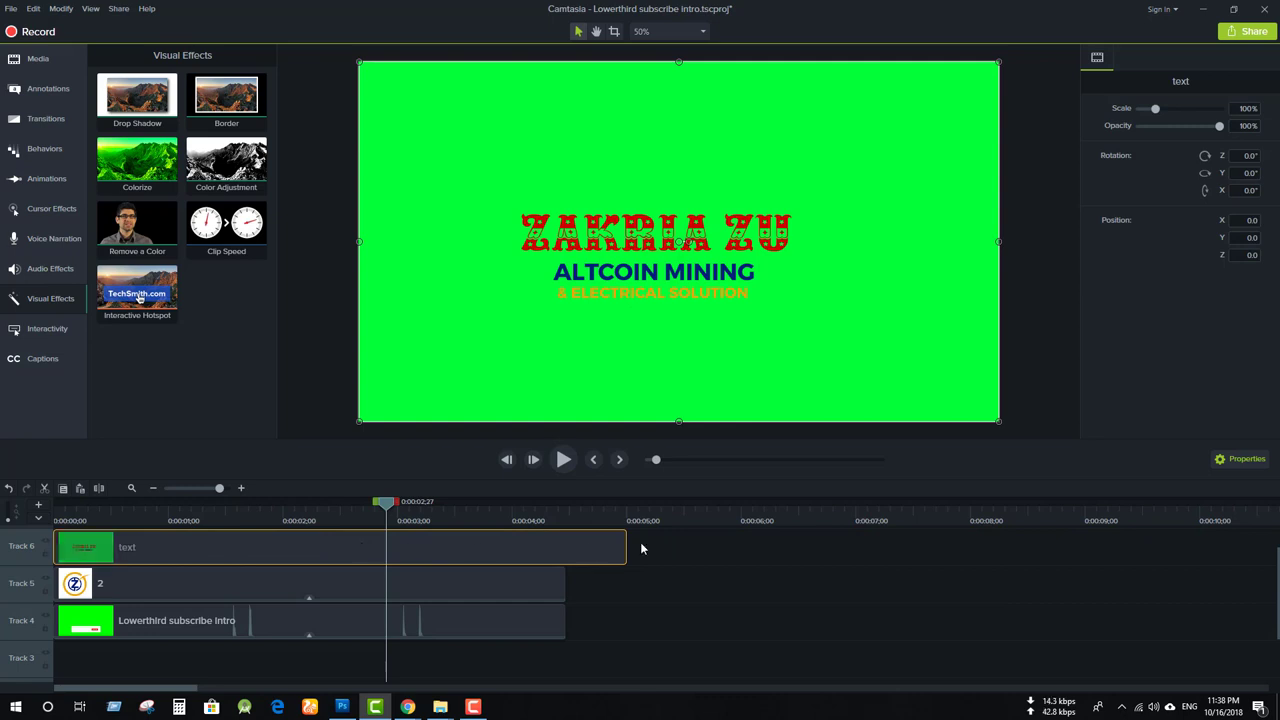
left_click_drag(627, 547, 567, 544)
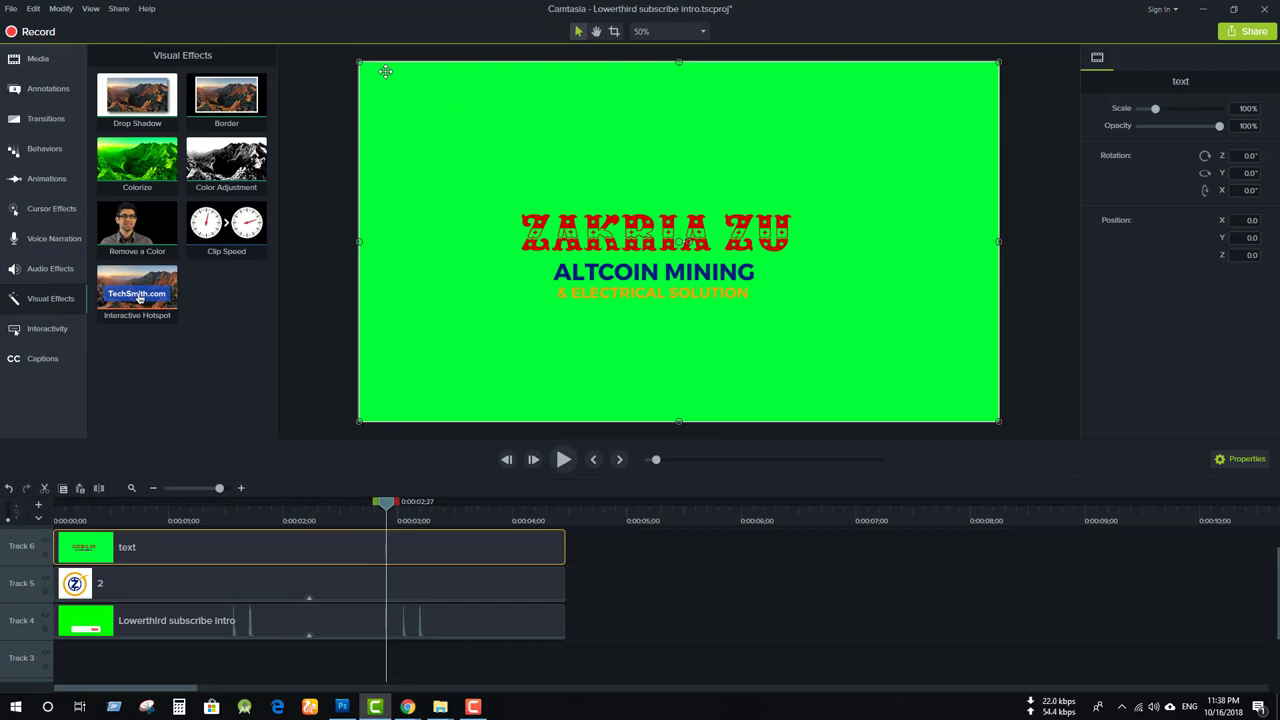
left_click_drag(359, 61, 662, 233)
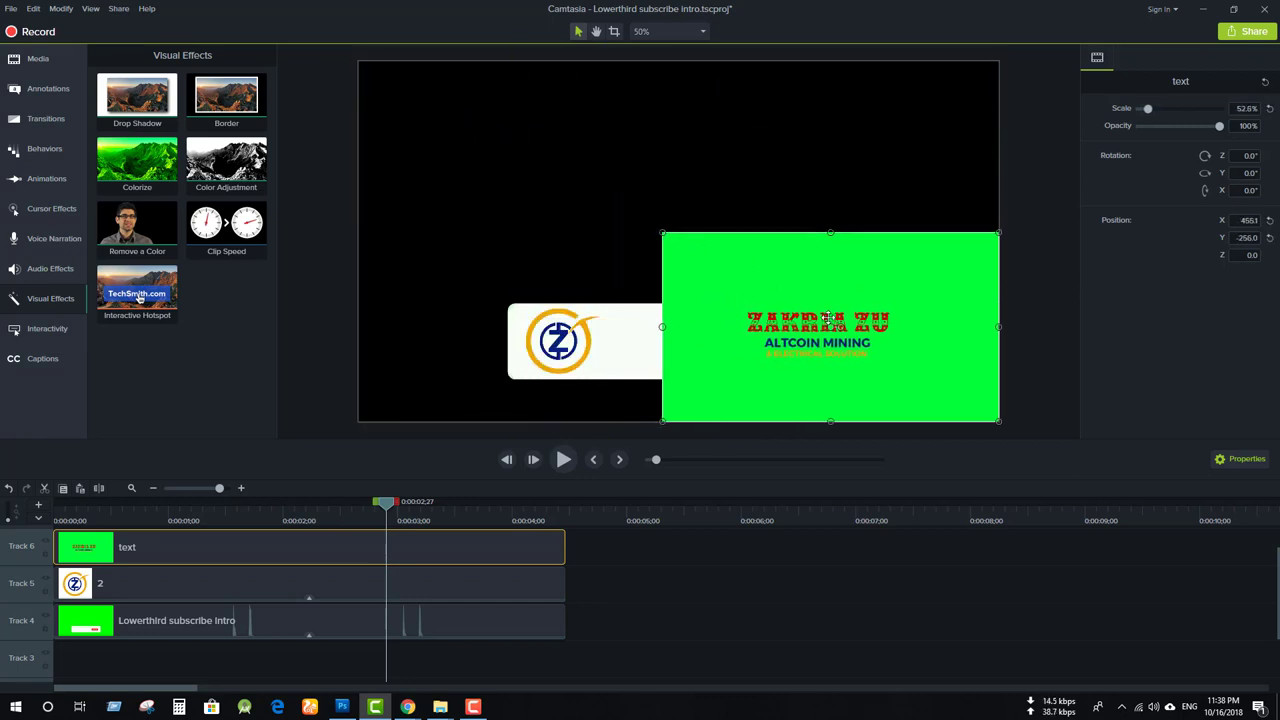
left_click_drag(829, 318, 670, 327)
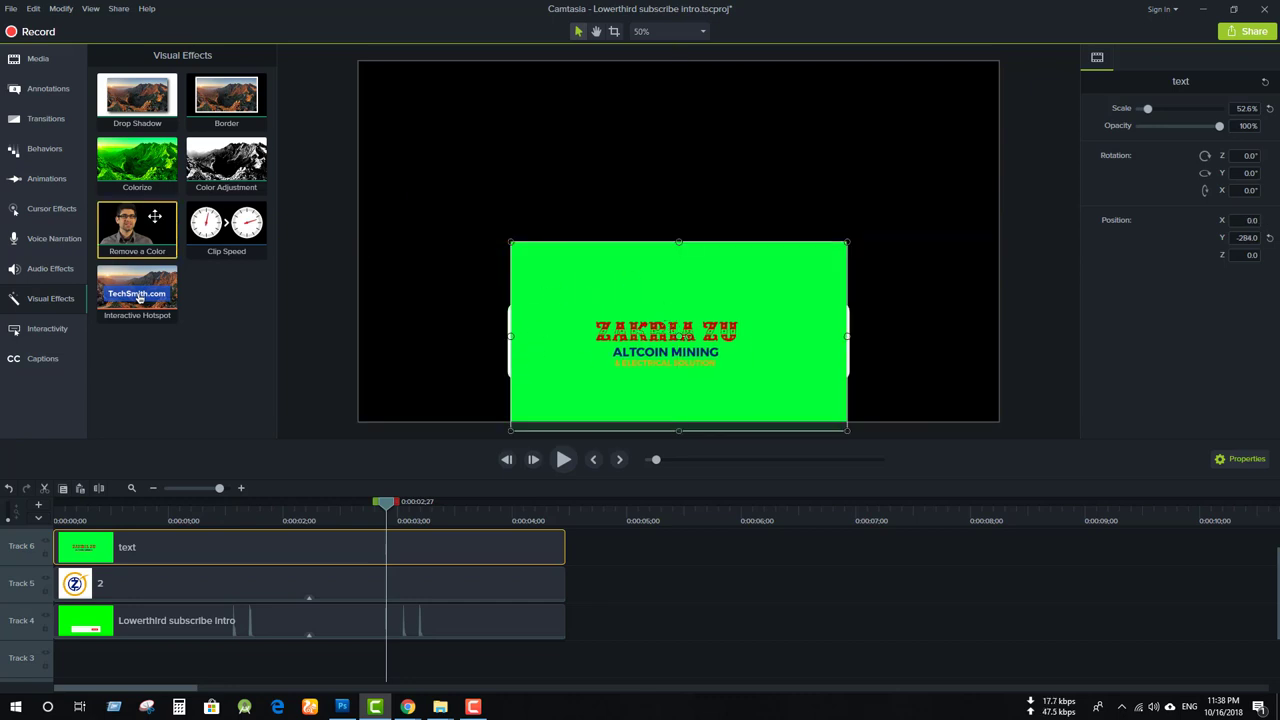
Key out the text's green with Remove a Color: Tolerance 50%, Softness 35%, Hue 25%
left_click_drag(146, 225, 312, 550)
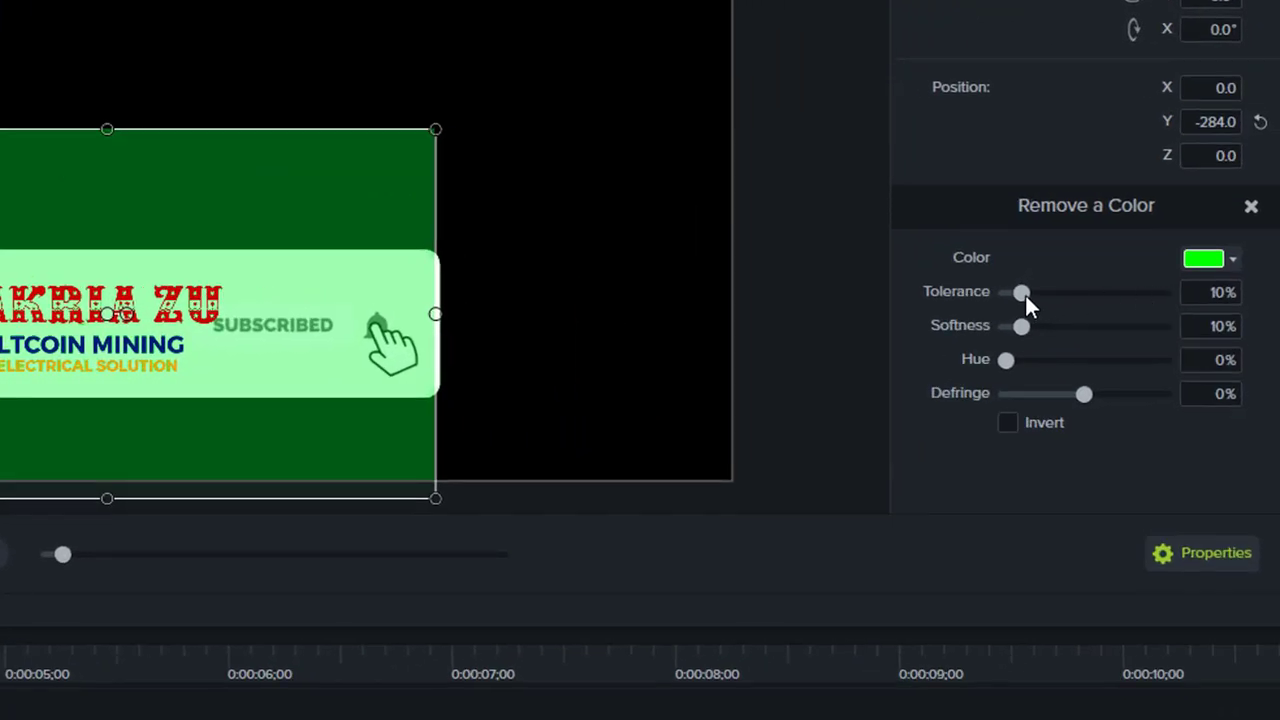
left_click_drag(1025, 294, 1088, 292)
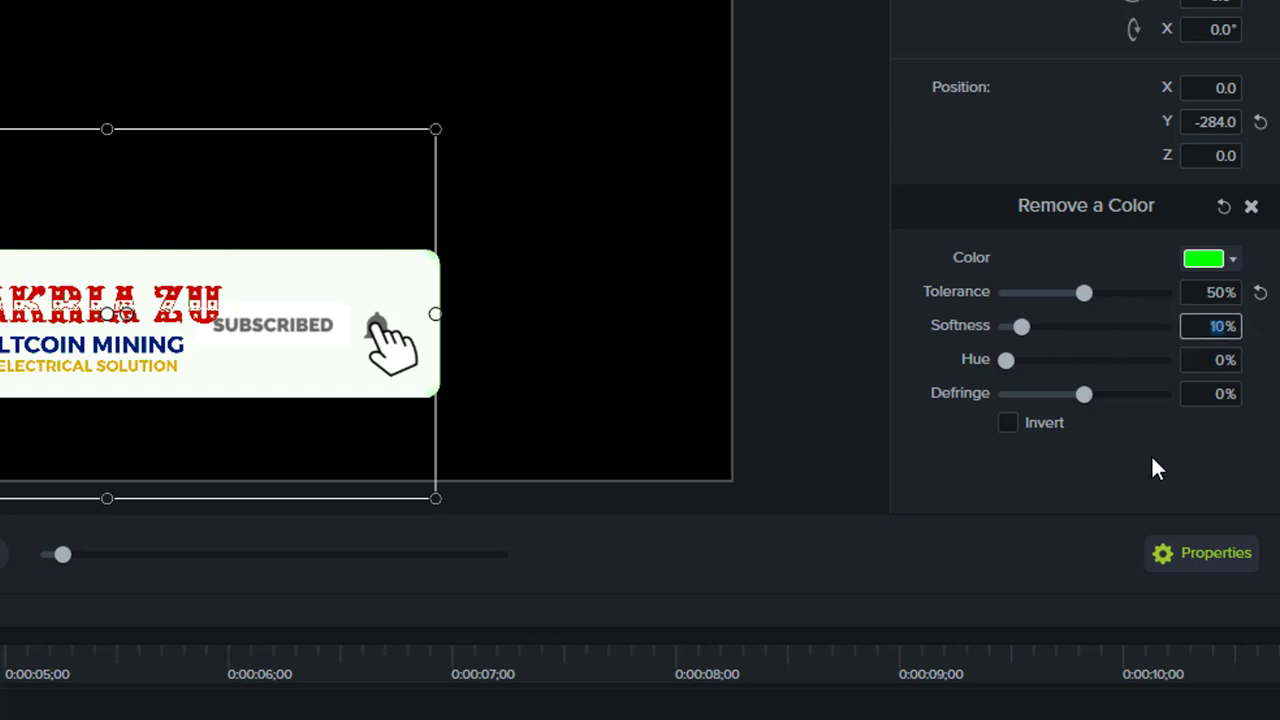
type("35")
left_click(1230, 361)
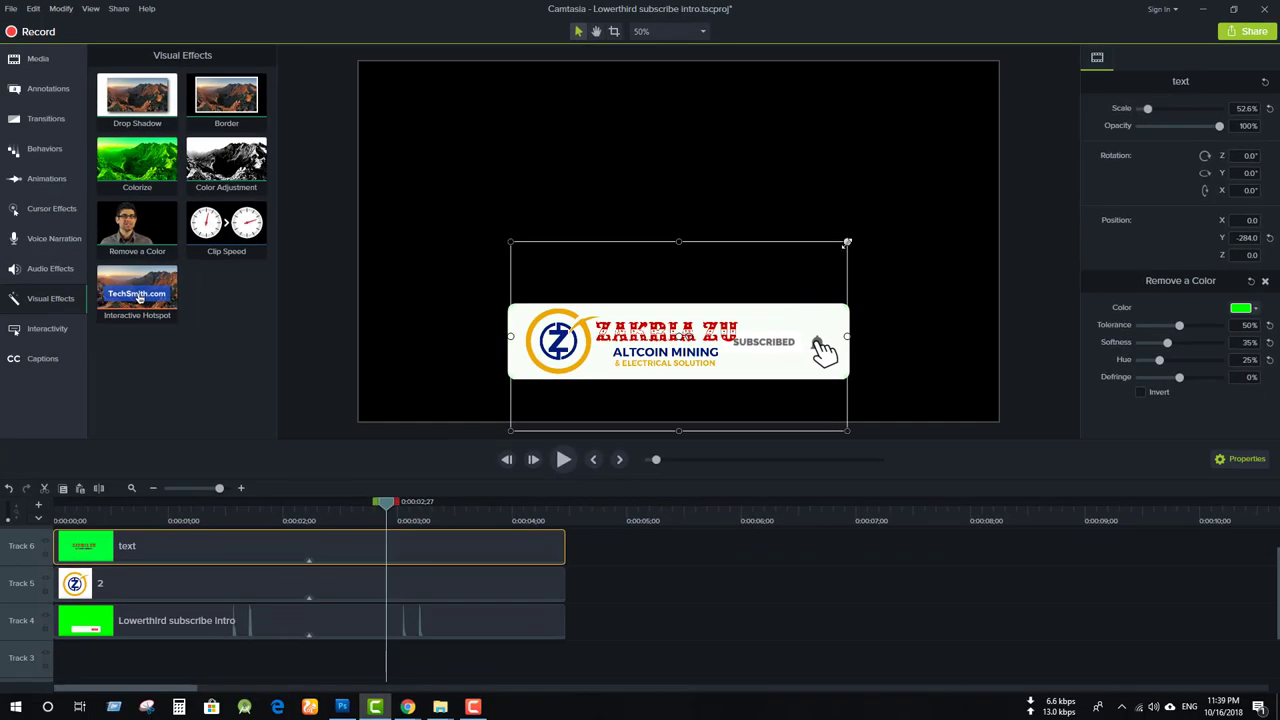
type("25")
Shrink and reposition the text inside the lower third, then play the intro from the start
left_click_drag(847, 242, 806, 266)
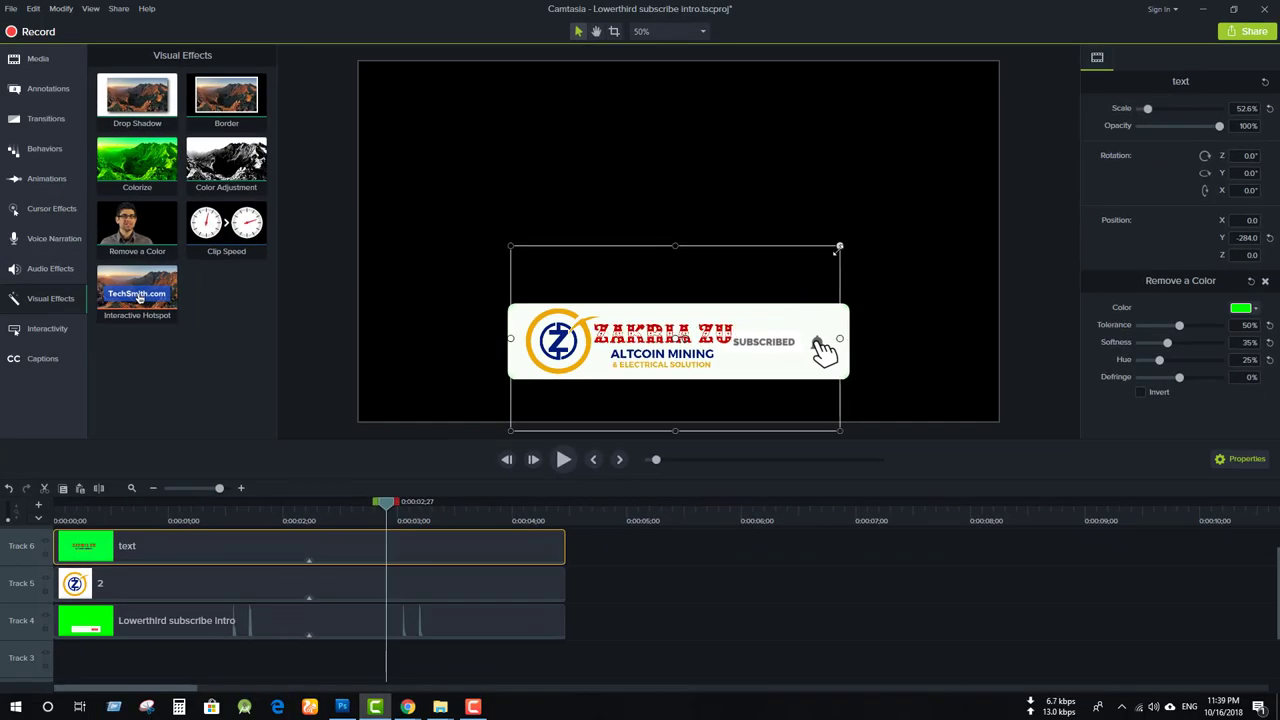
left_click_drag(690, 328, 698, 334)
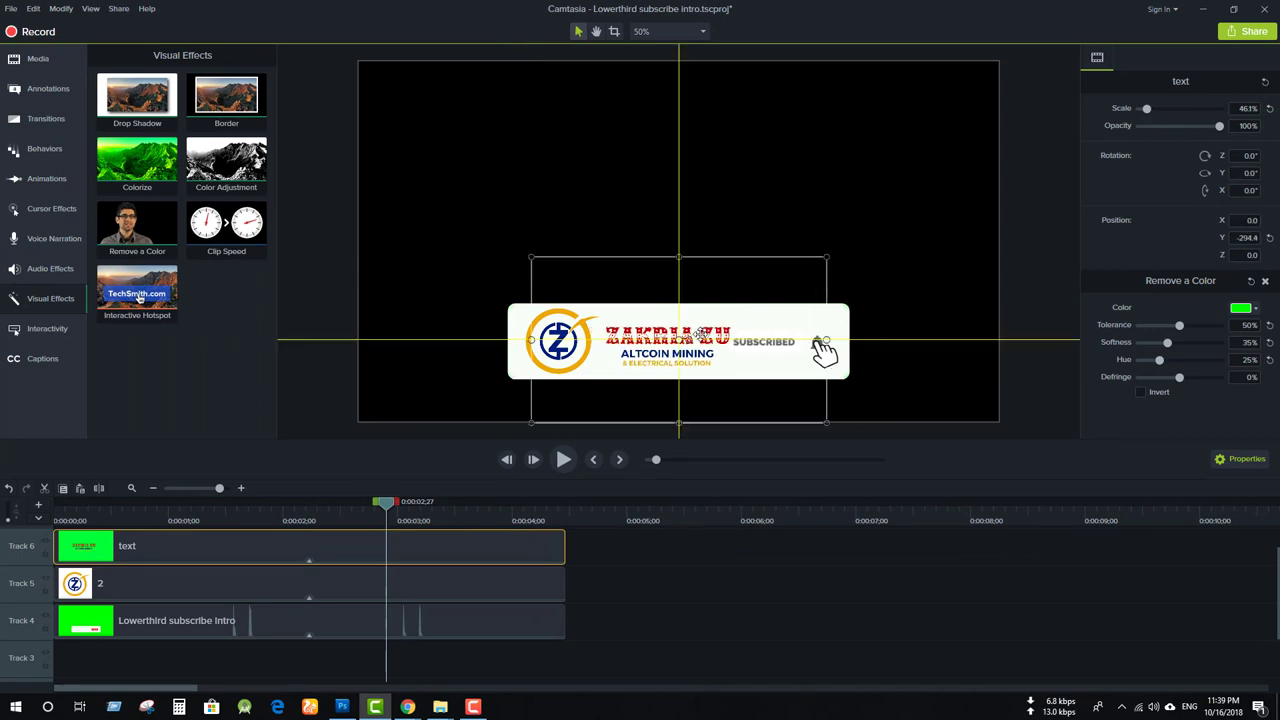
left_click_drag(698, 334, 696, 327)
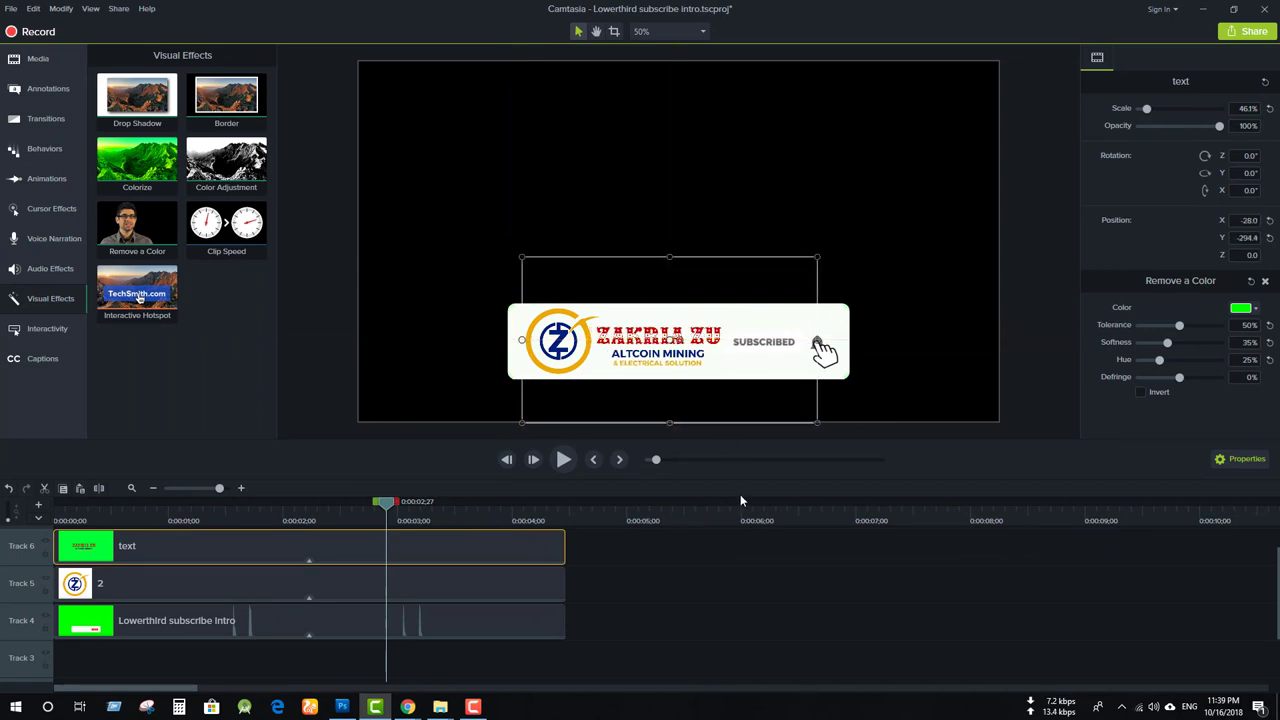
left_click(772, 618)
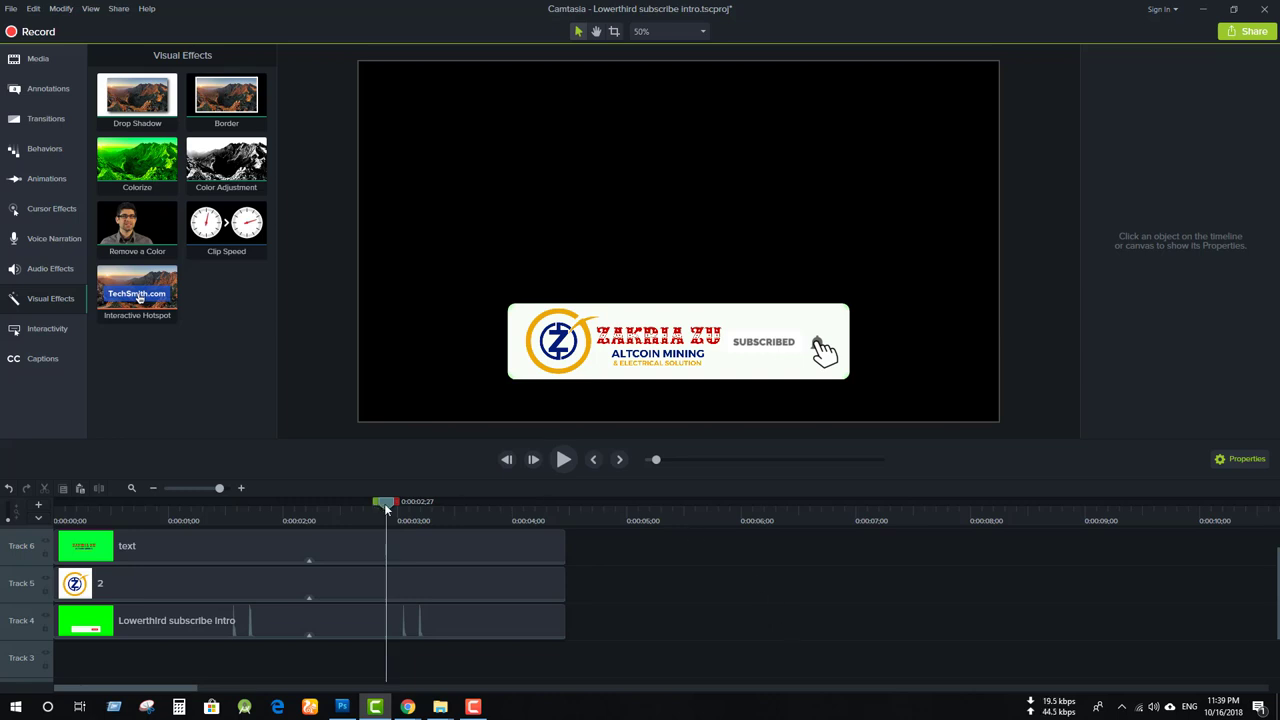
left_click_drag(386, 503, 76, 505)
left_click(563, 459)
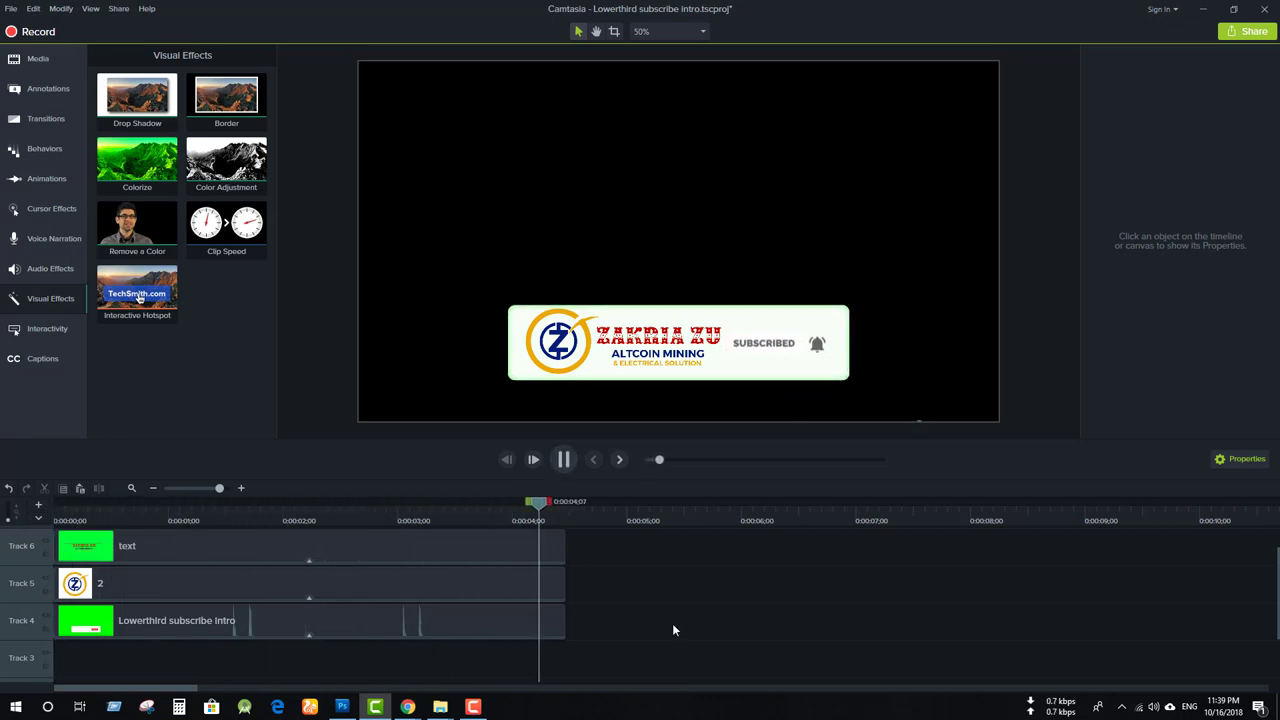
key("space")
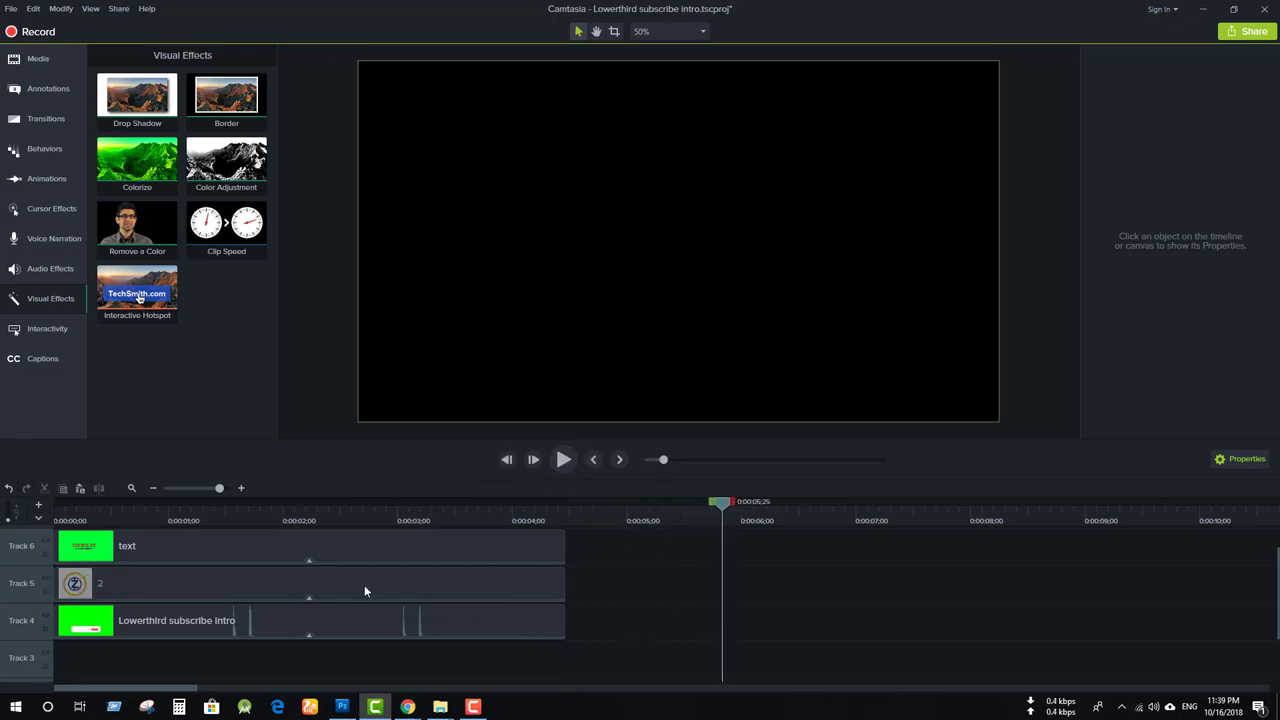
Shrink the text to 42.7% and nudge it right and up to X -37, Y -297
left_click(383, 548)
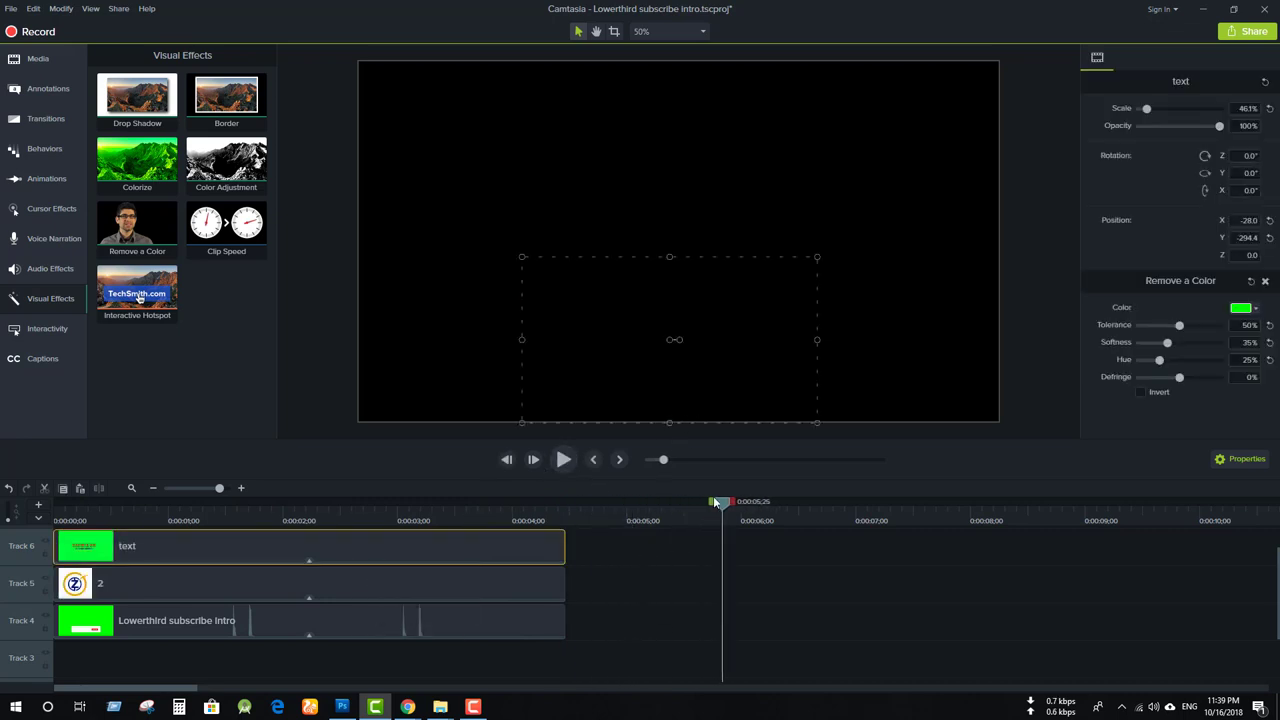
left_click_drag(714, 505, 458, 505)
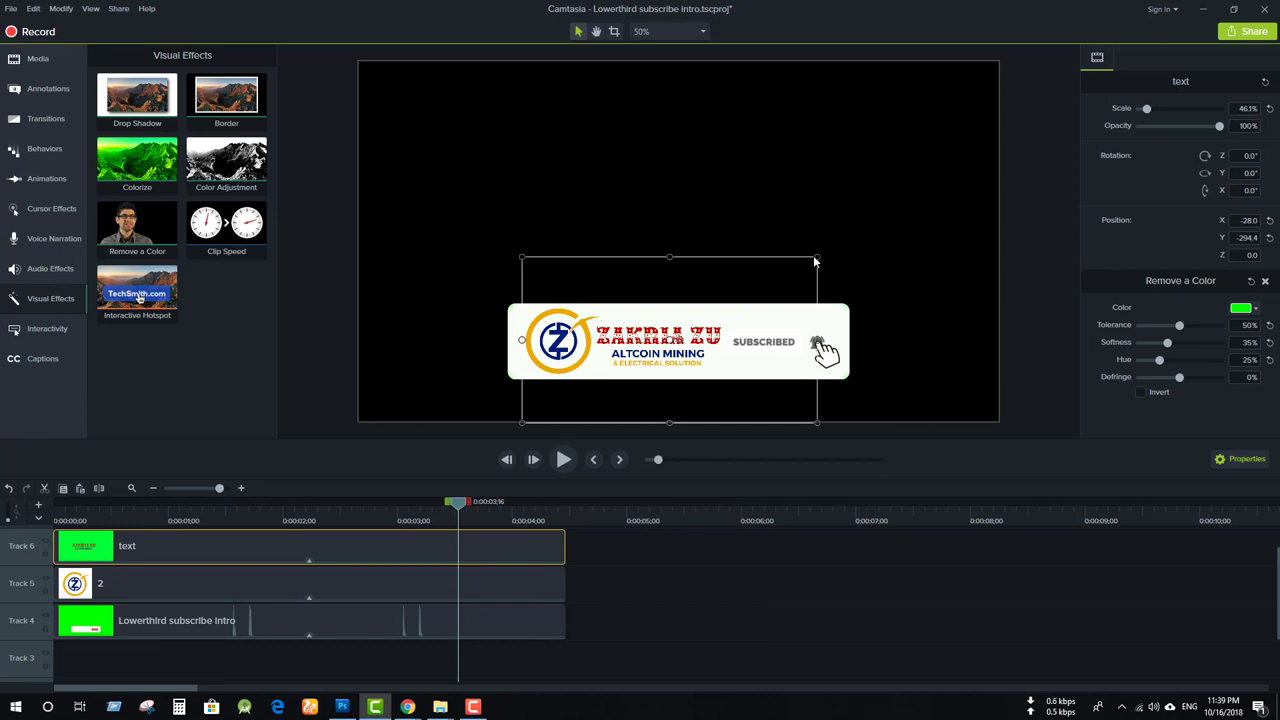
left_click_drag(817, 257, 795, 269)
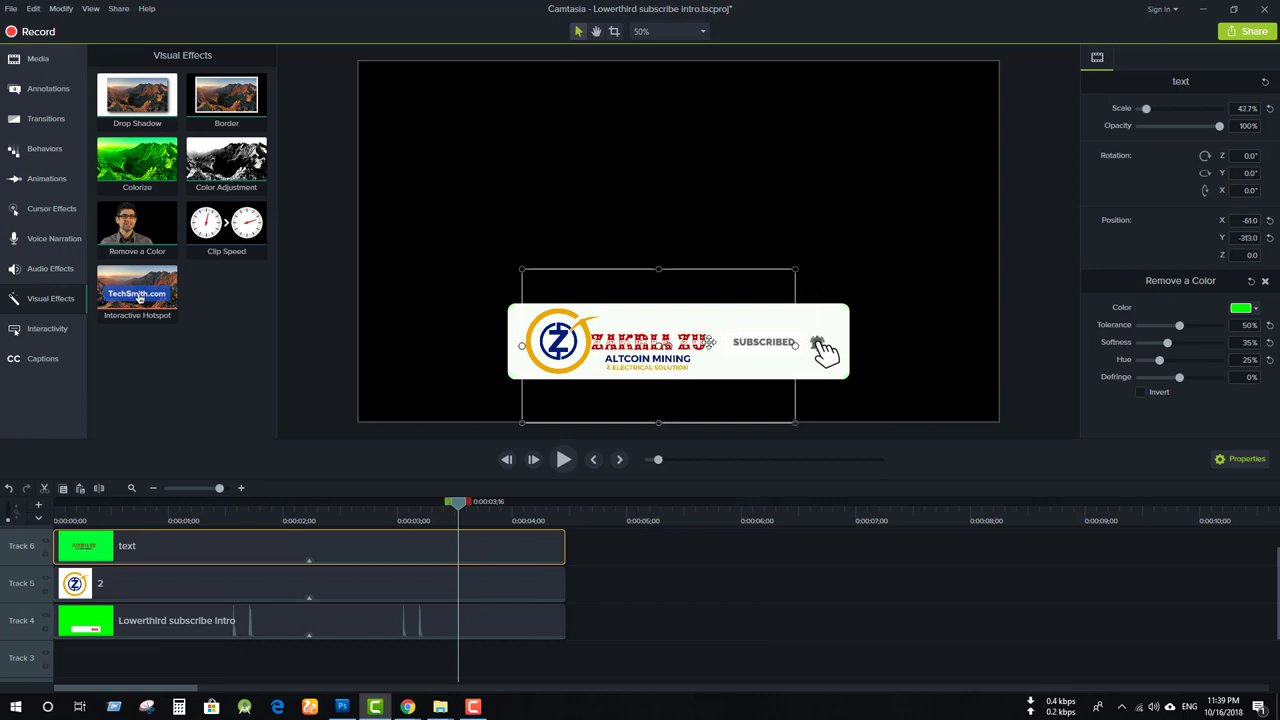
left_click_drag(709, 343, 709, 341)
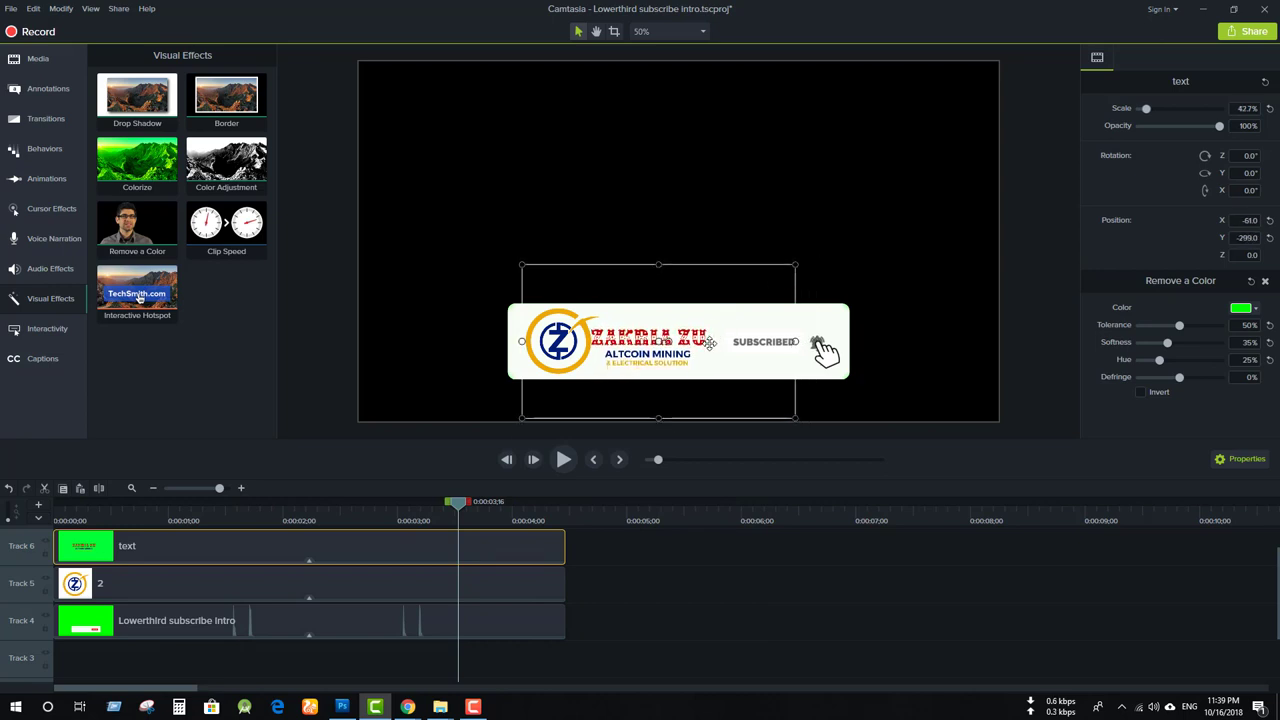
key("Right")
key("Right")
key("Right")
key("Right")
key("Right")
key("Right")
key("Right")
key("Right")
key("Right")
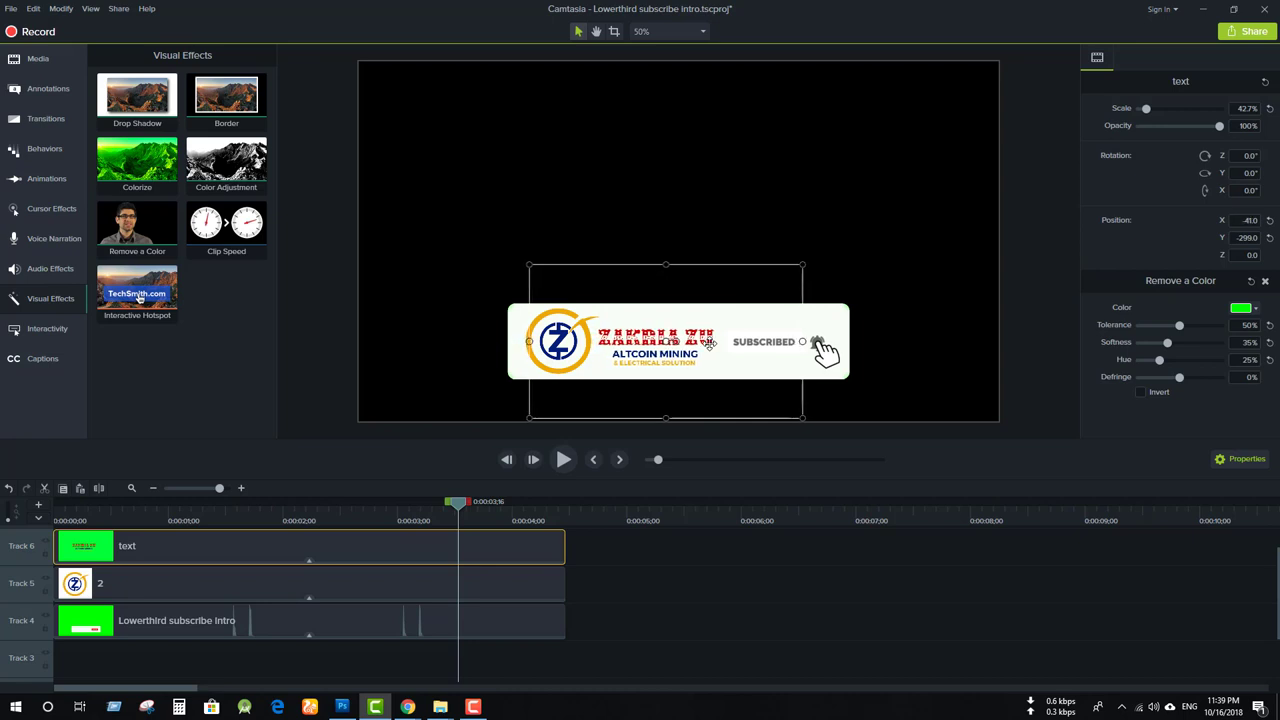
key("Right")
key("Right")
key("Right")
key("Up")
key("Up")
key("Up")
key("Up")
key("Up")
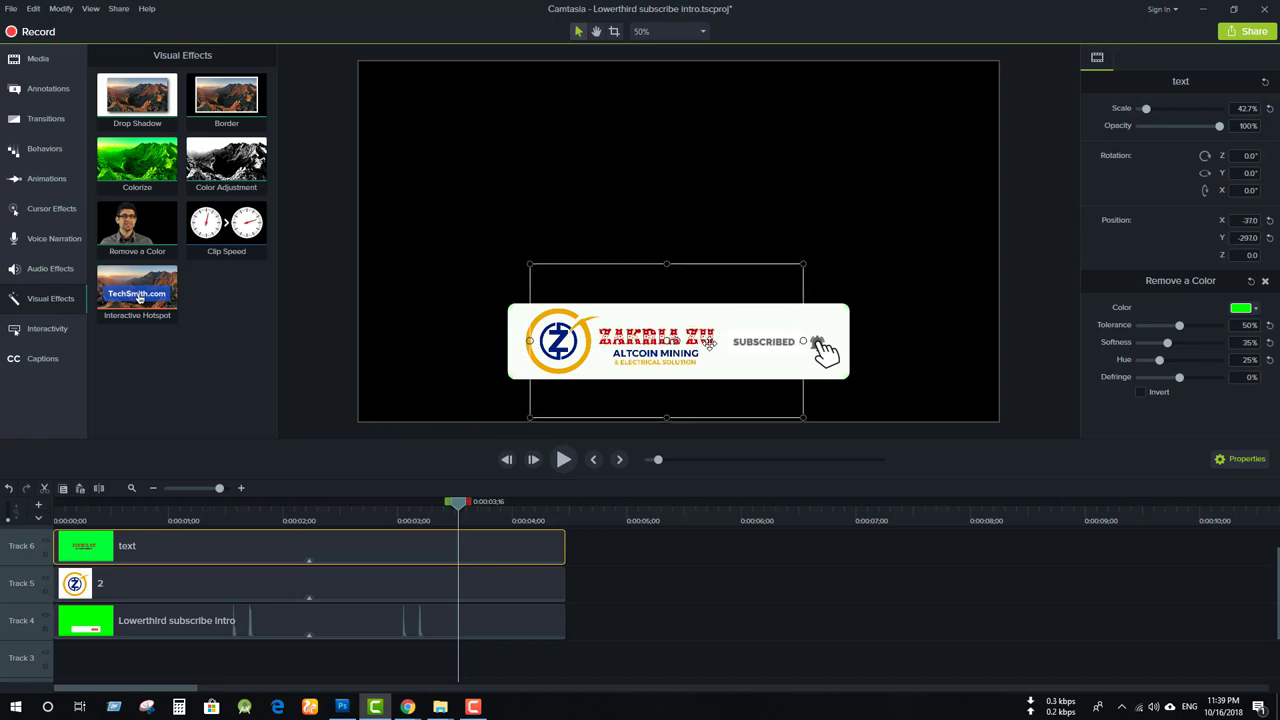
key("Up")
key("Up")
key("Up")
left_click(579, 558)
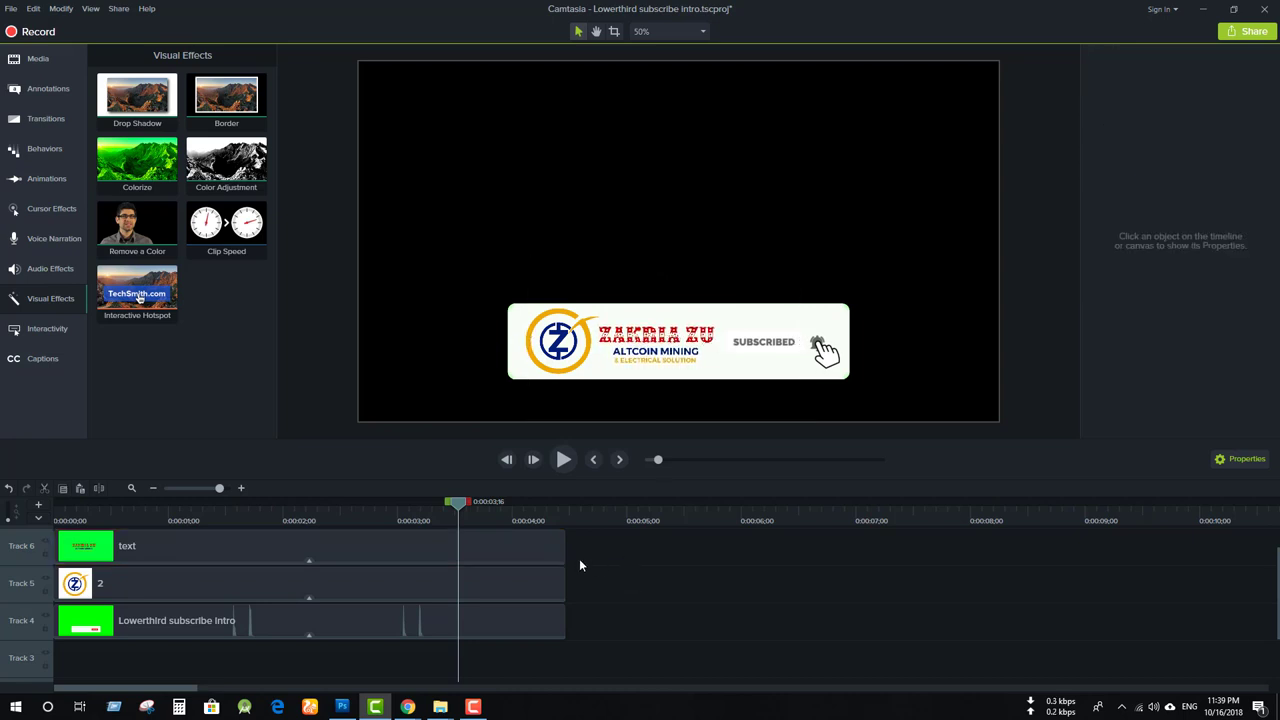
left_click_drag(457, 502, 30, 545)
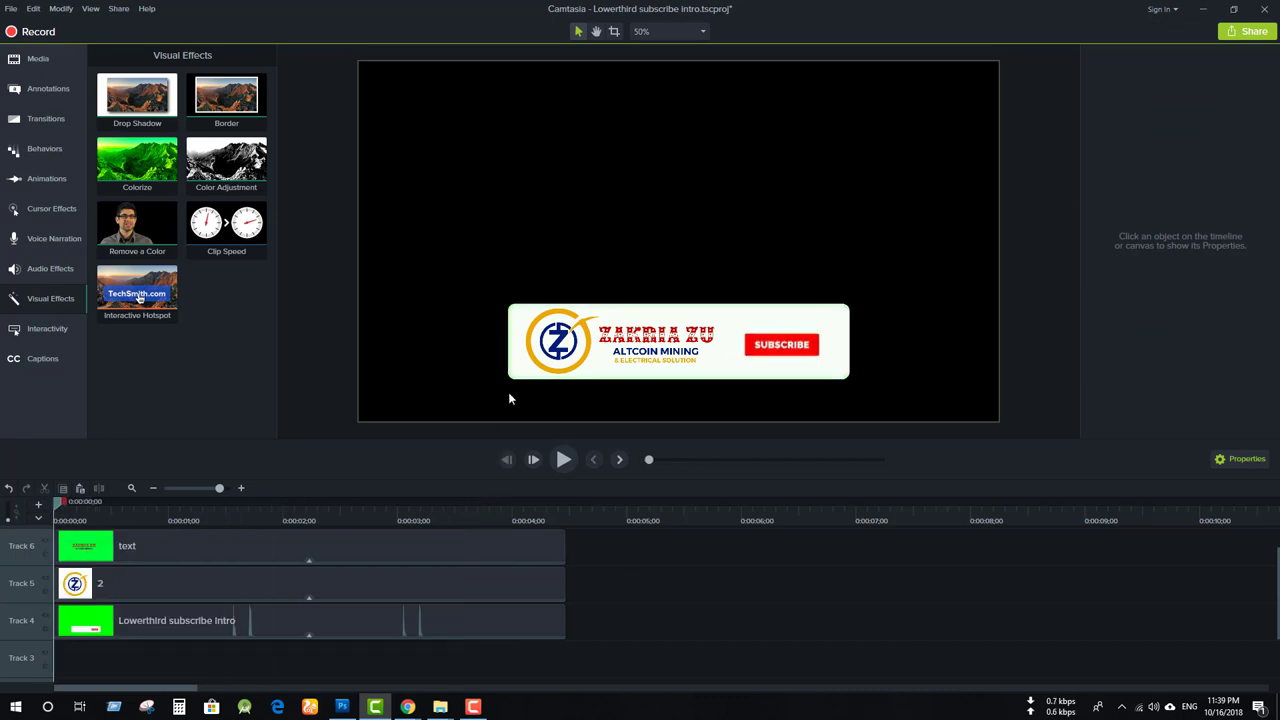
left_click(562, 457)
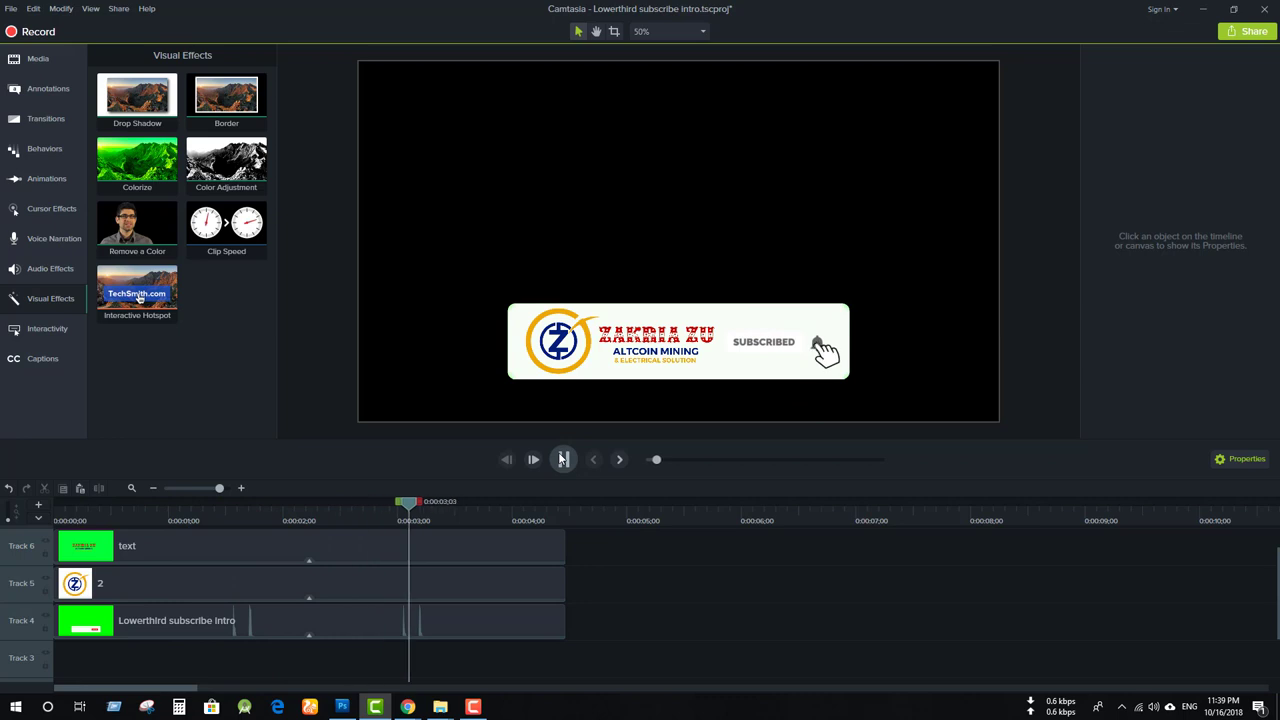
left_click(561, 461)
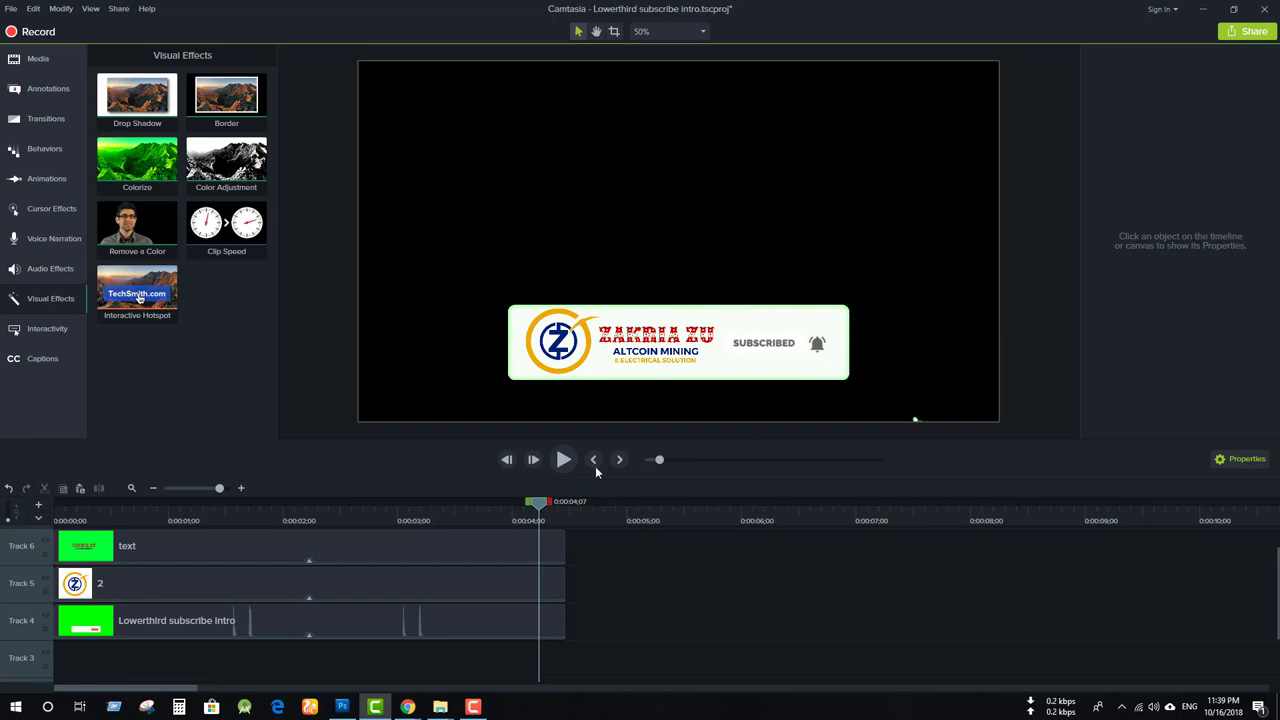
left_click_drag(541, 508, 488, 508)
left_click(471, 609)
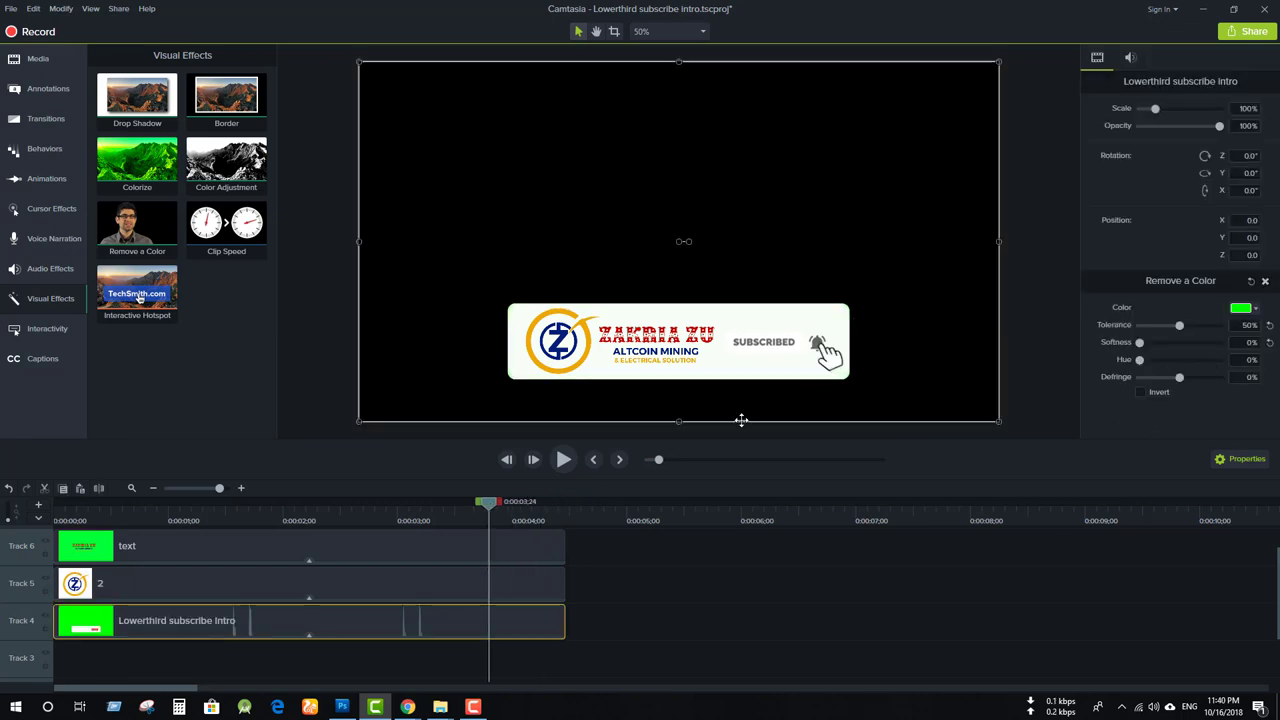
left_click_drag(490, 503, 372, 511)
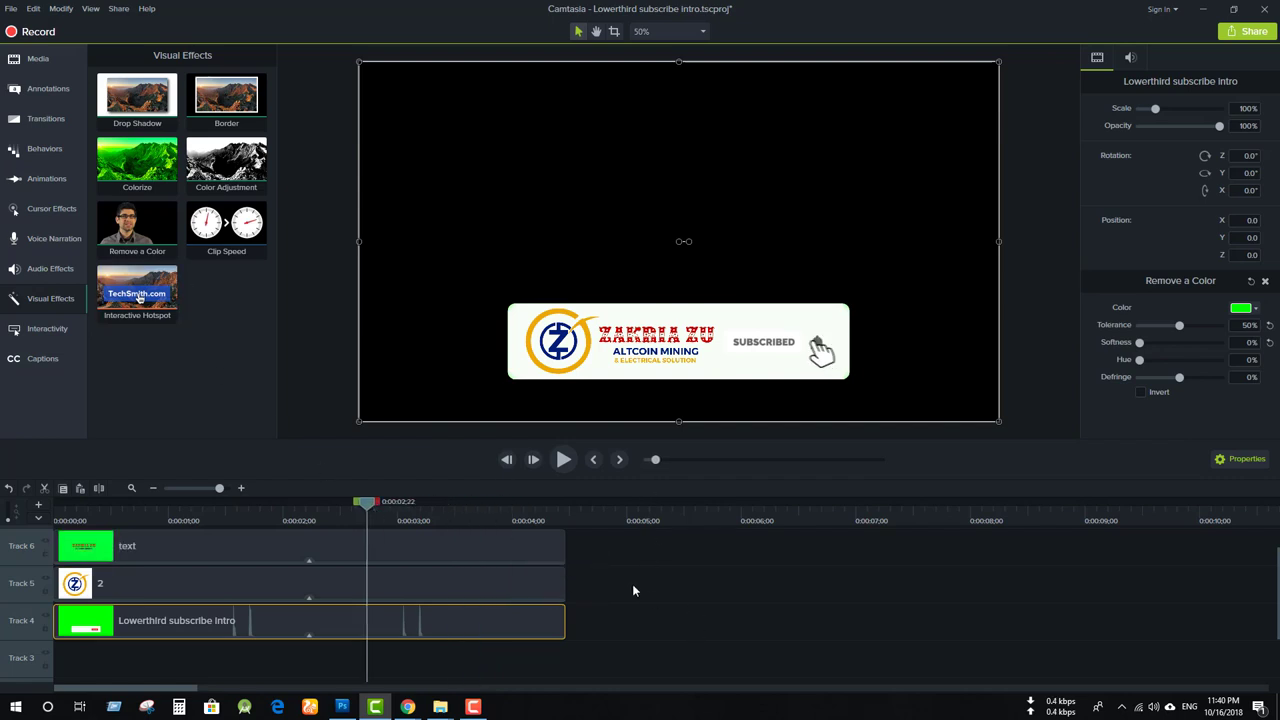
scroll(608, 586, "up", 1)
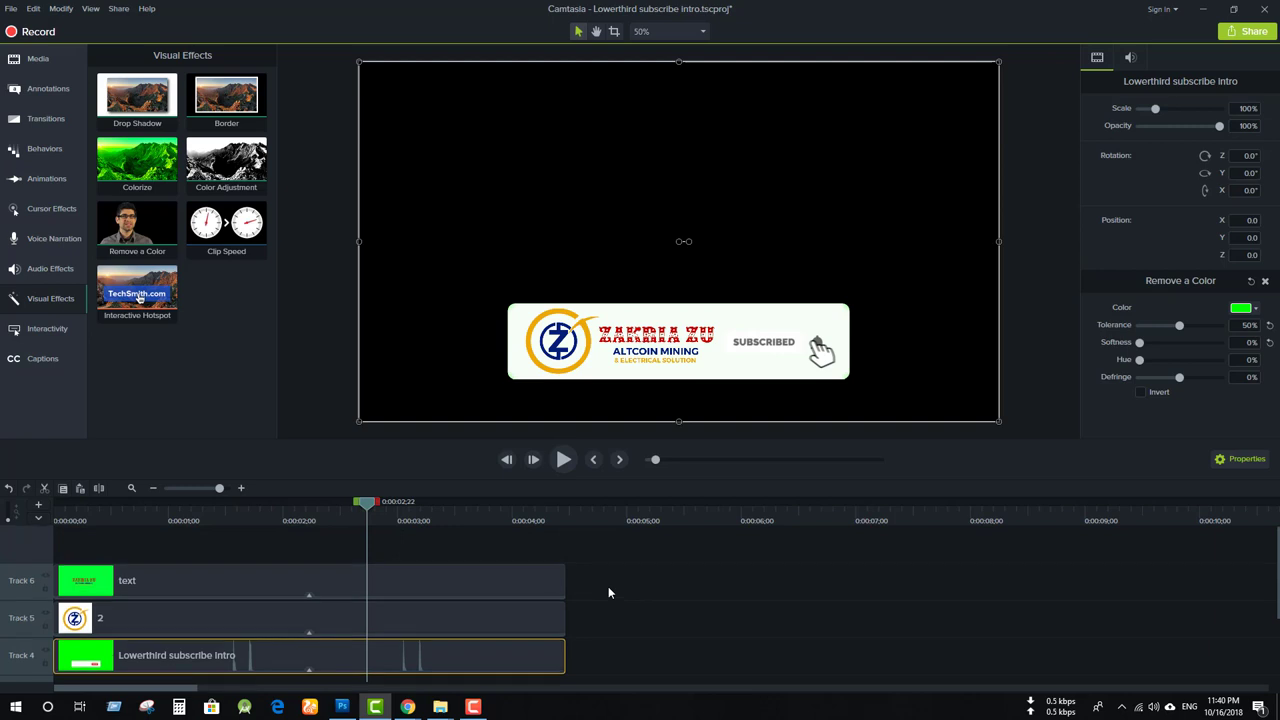
scroll(608, 586, "down", 1)
left_click_drag(598, 548, 512, 633)
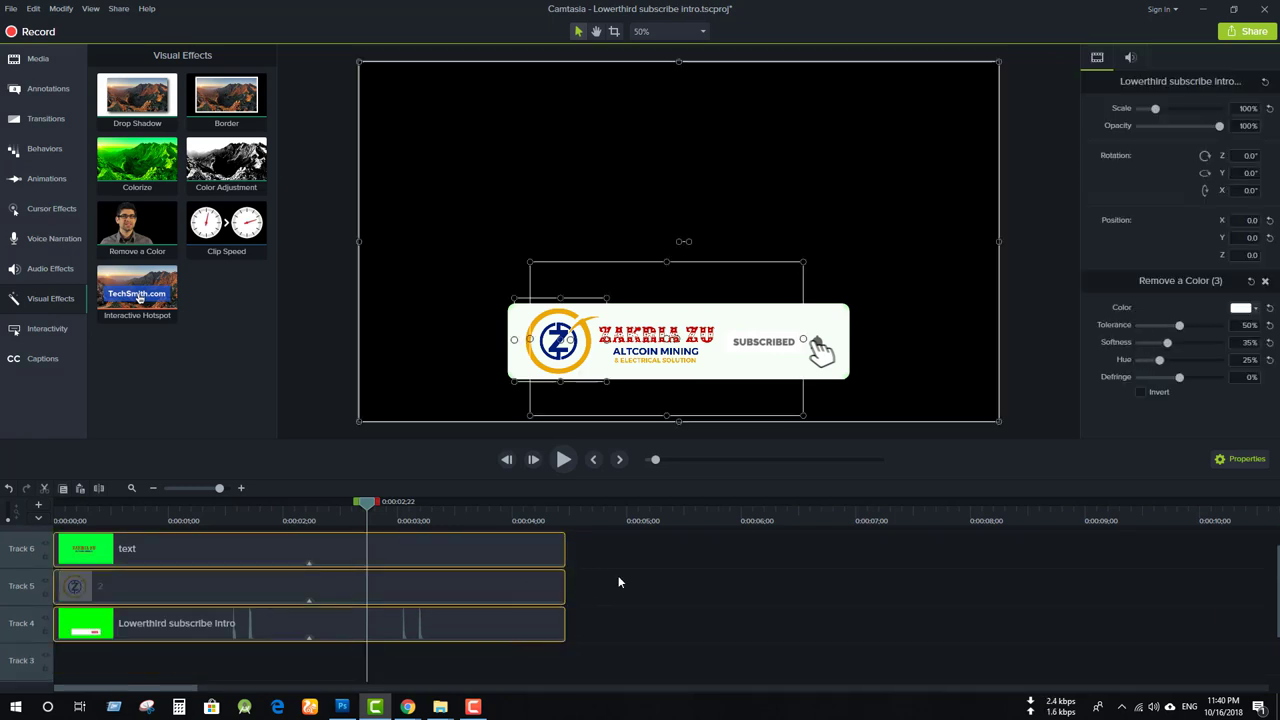
left_click(570, 572)
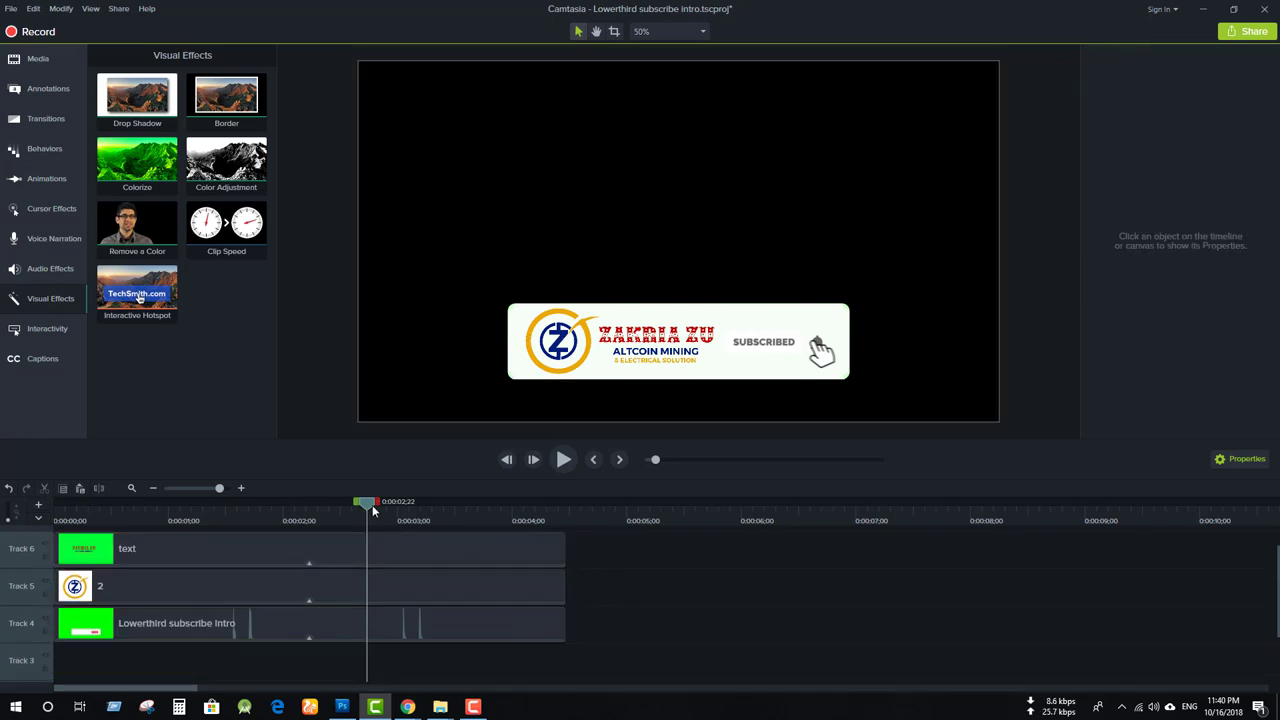
left_click_drag(323, 516, 224, 537)
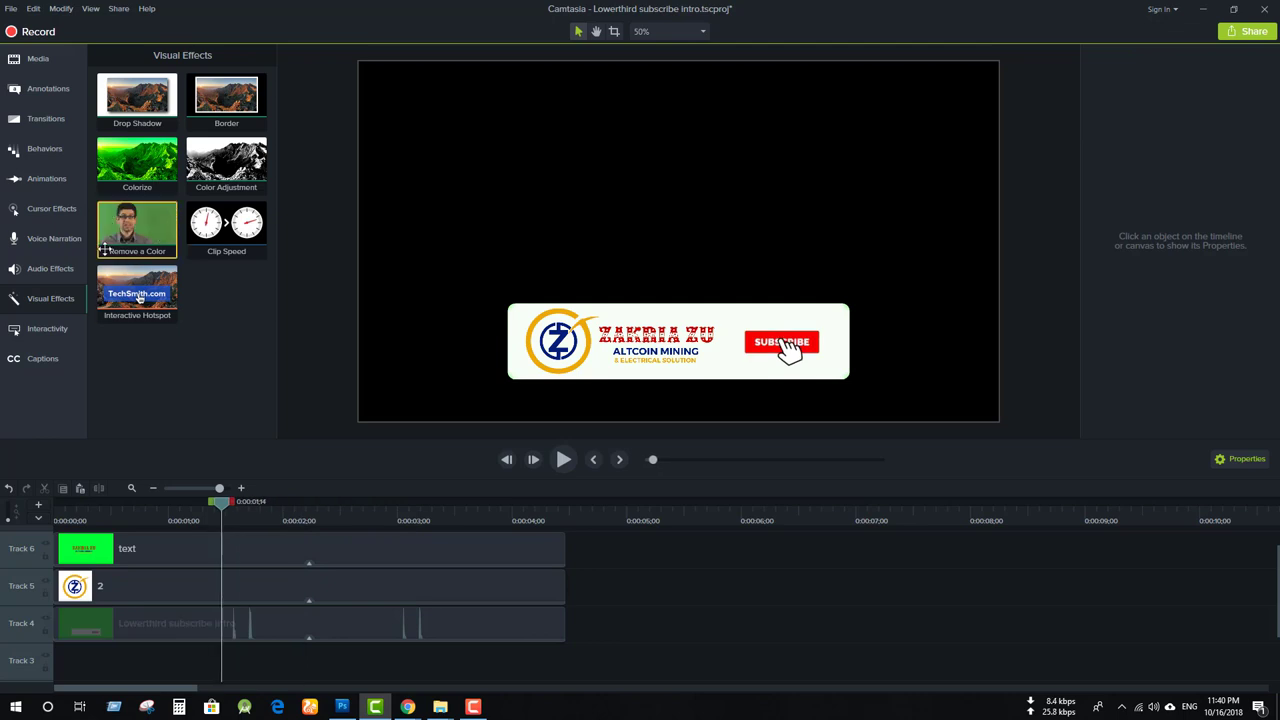
Add Fade transitions to the start and end of the text, logo and lower-third clips
left_click(45, 121)
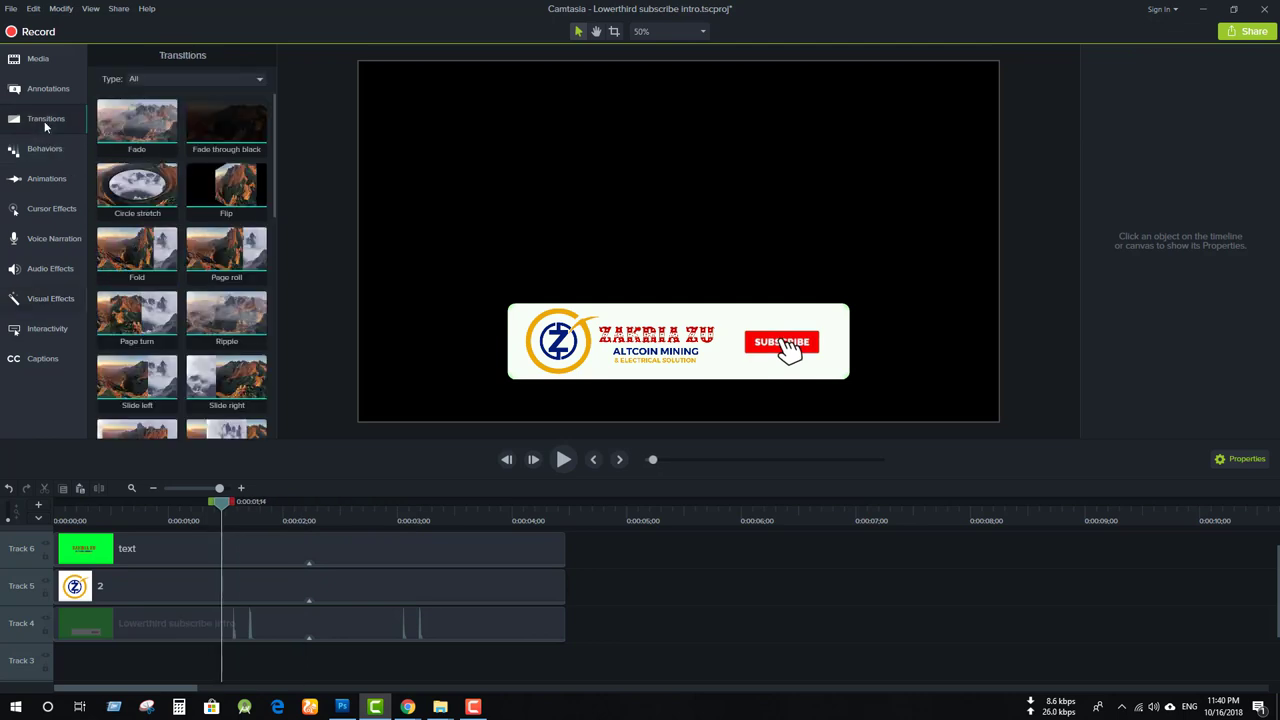
left_click(154, 129)
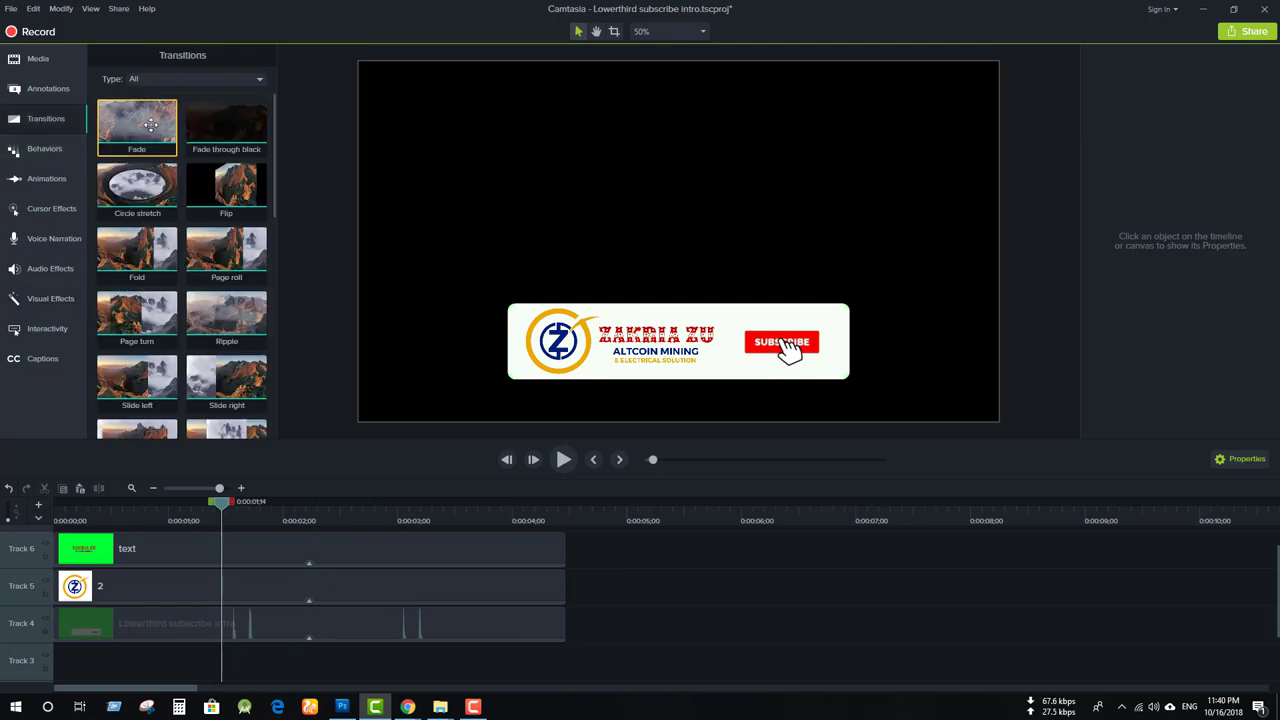
left_click_drag(154, 129, 98, 560)
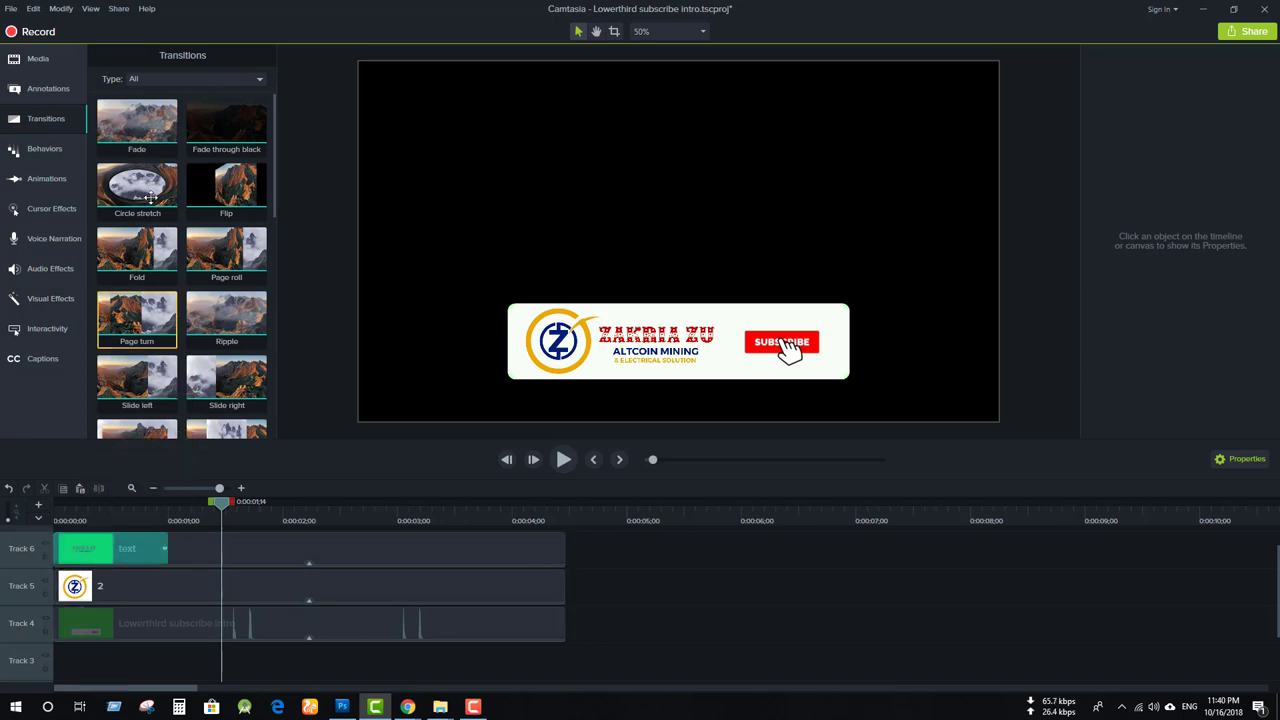
left_click_drag(98, 560, 95, 586)
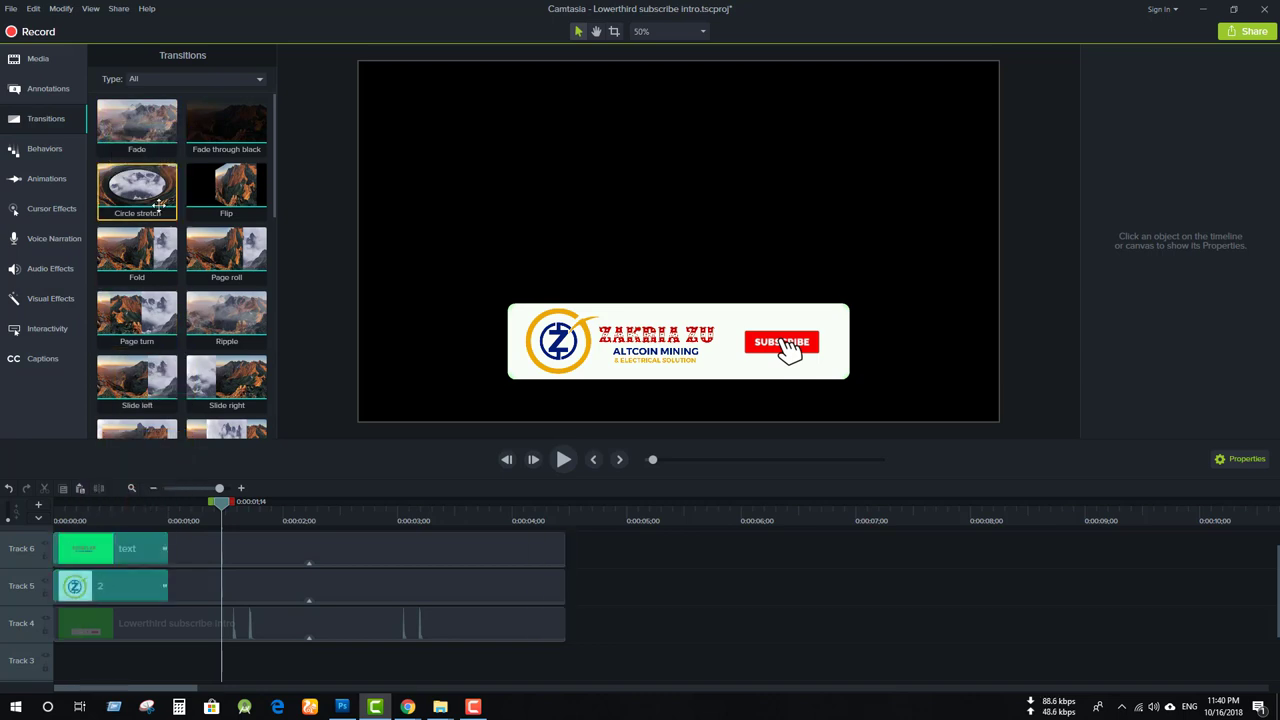
left_click_drag(138, 132, 114, 626)
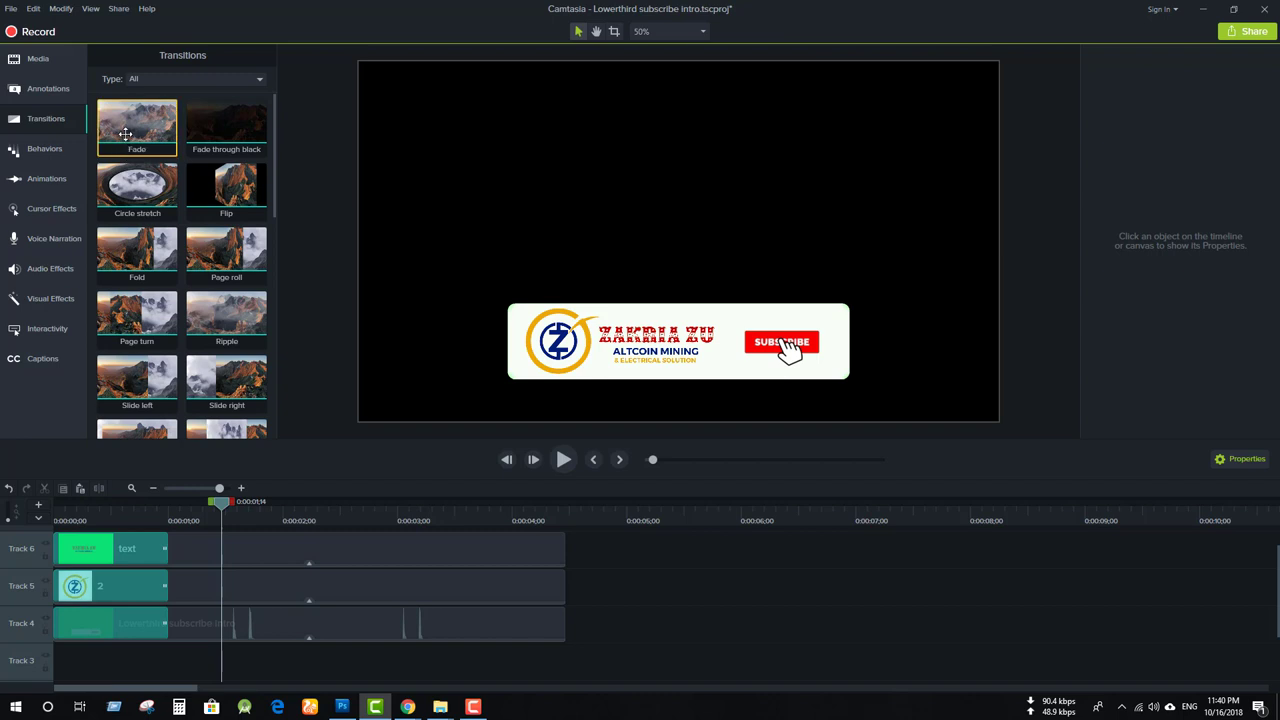
left_click_drag(125, 133, 505, 555)
mouse_move(130, 130)
left_mouse_down()
mouse_move(527, 572)
mouse_move(535, 625)
left_mouse_up()
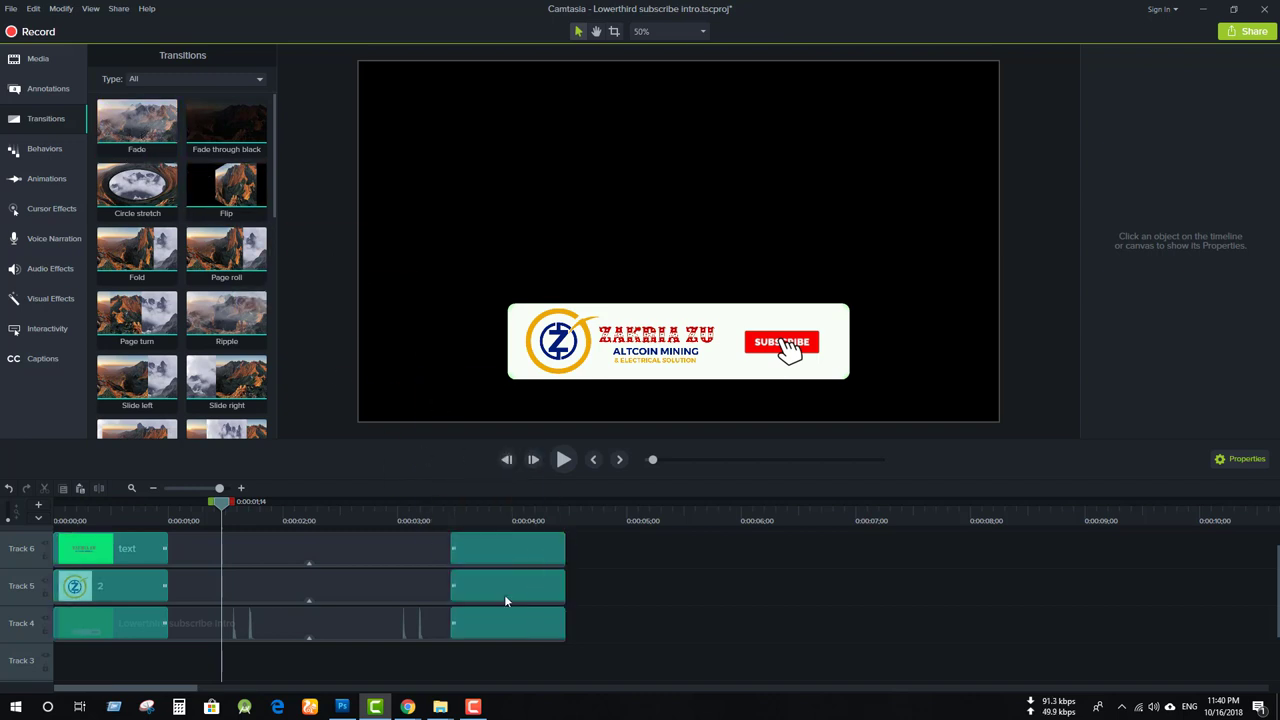
left_click_drag(624, 538, 393, 684)
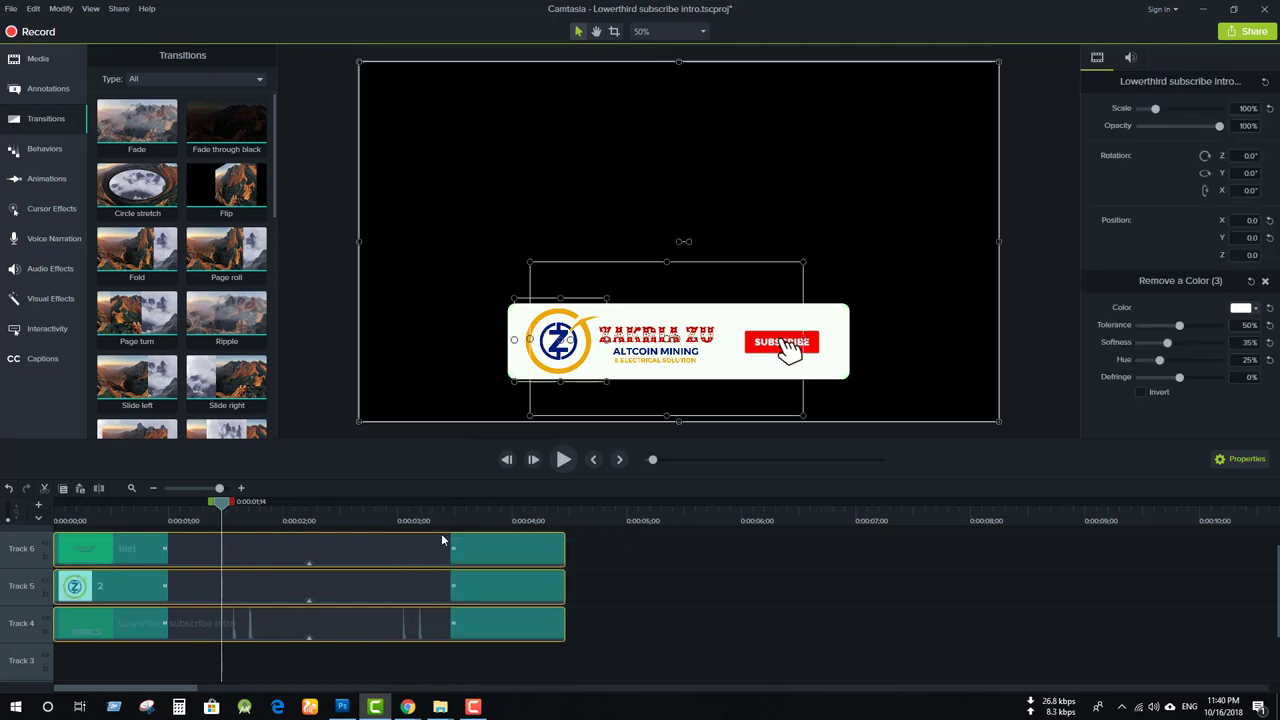
Shorten the opening fades on the text, logo and lower-third clips
left_click(158, 557)
left_click_drag(169, 548, 87, 548)
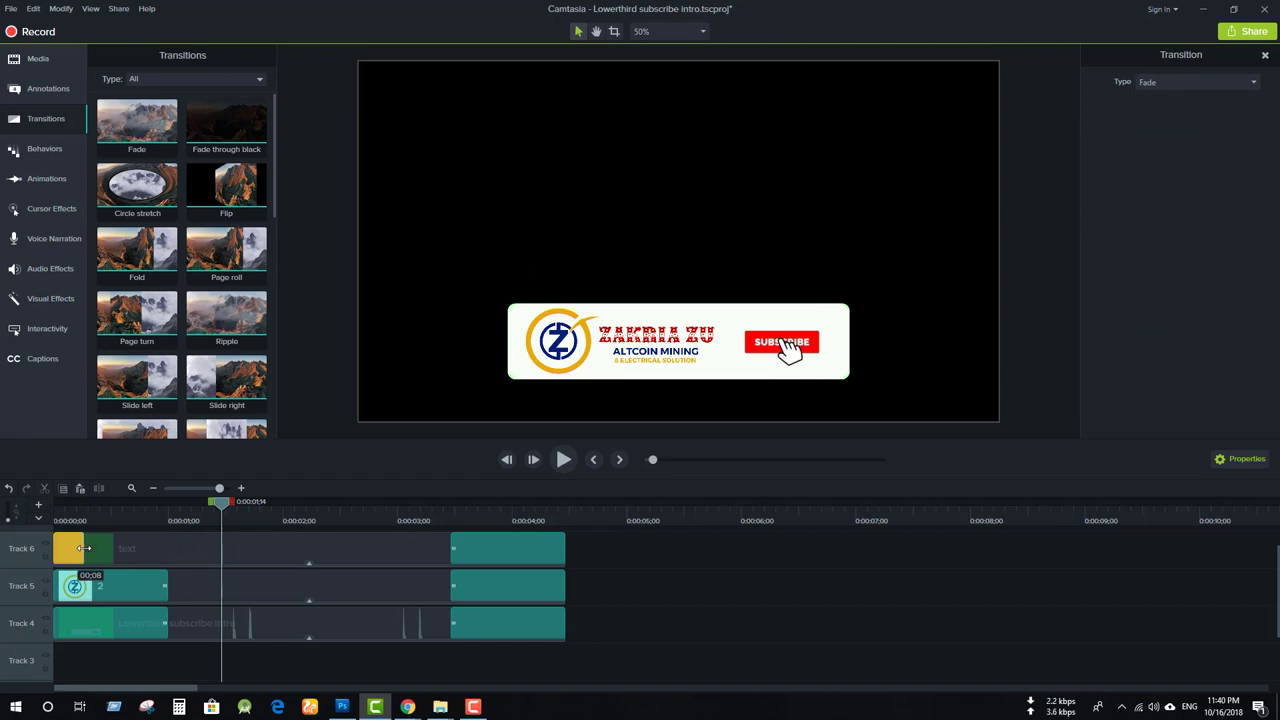
left_click(160, 586)
left_click_drag(166, 586, 78, 582)
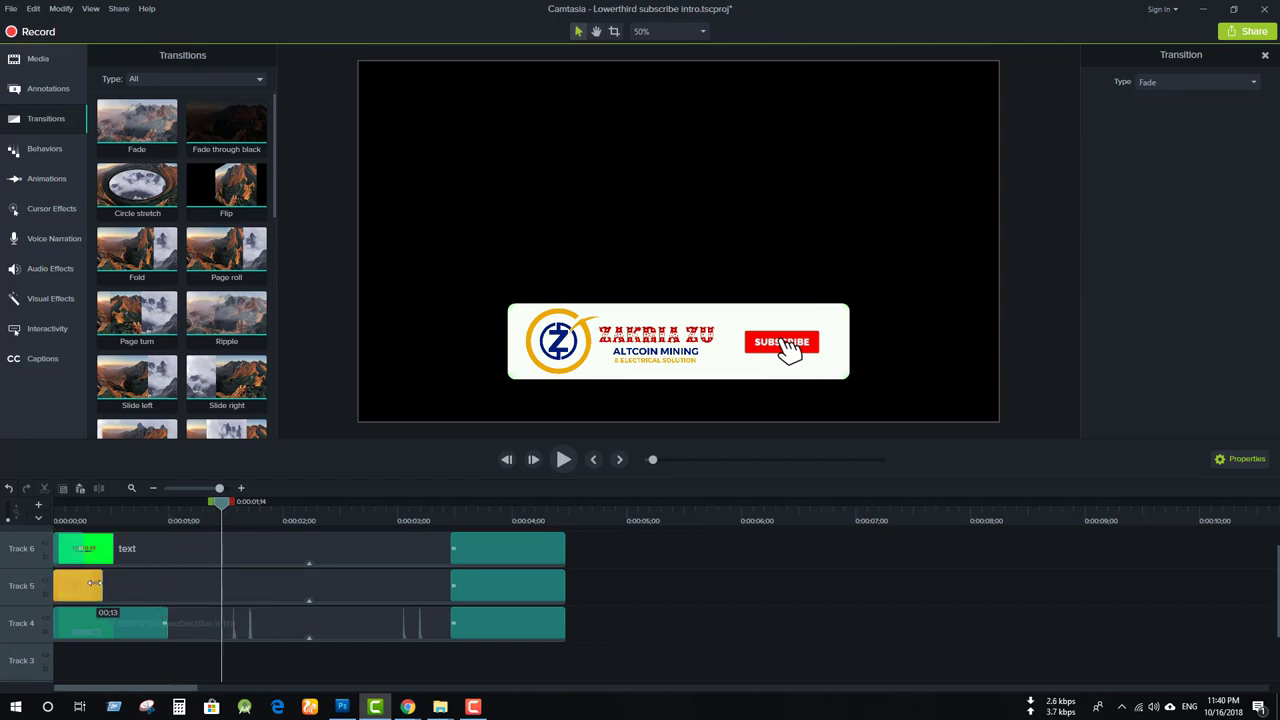
left_click(152, 623)
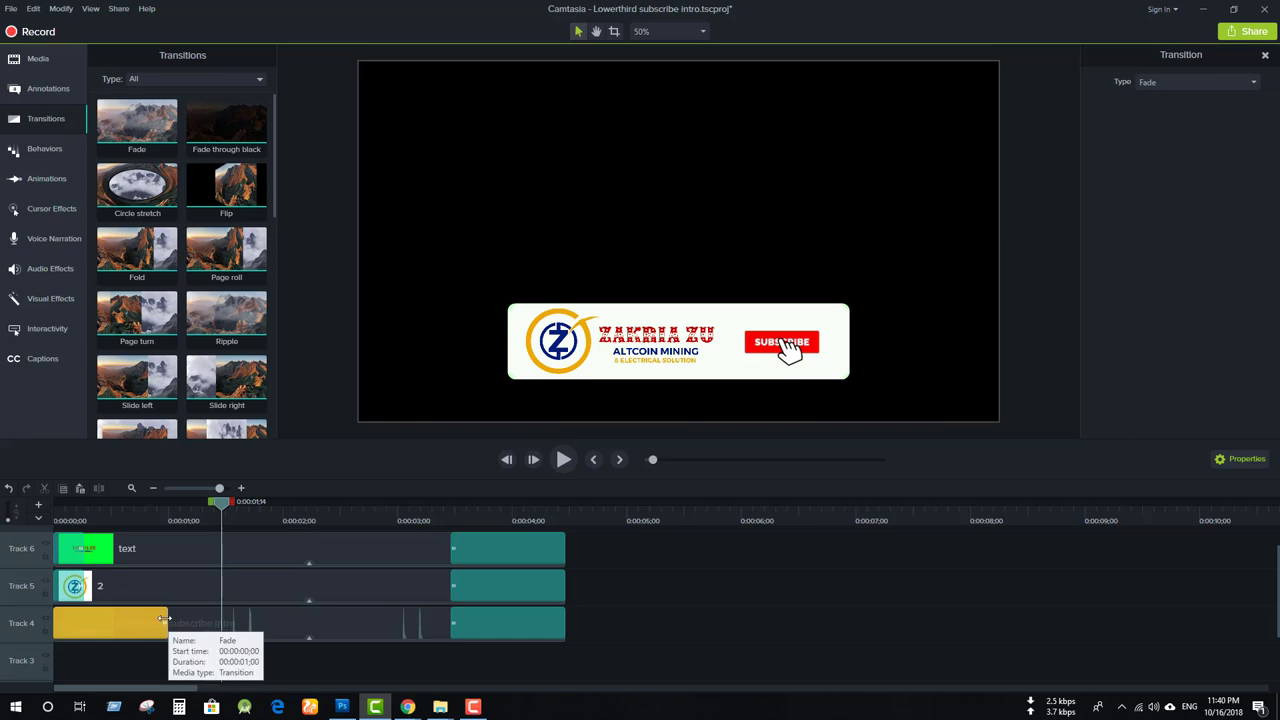
left_click_drag(166, 623, 79, 618)
Shorten the closing fades on all three clips and shift them to start near 0:01;14
left_click(465, 553)
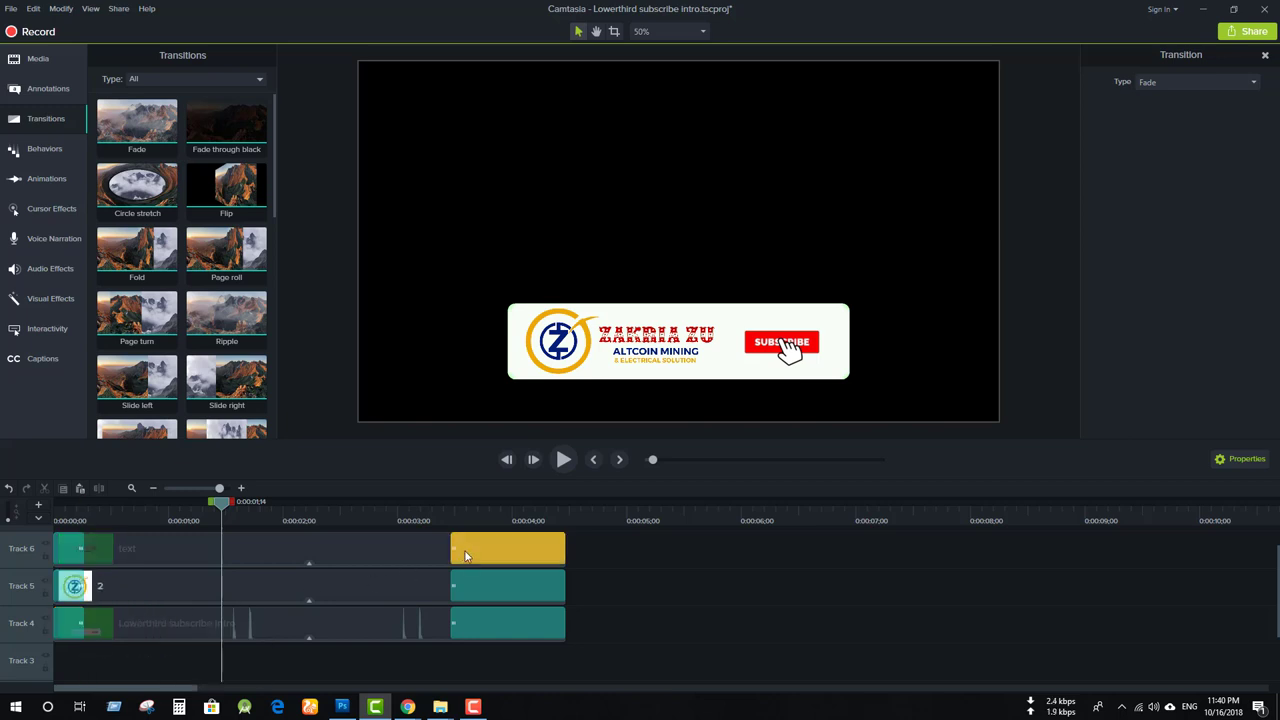
left_click_drag(451, 549, 517, 552)
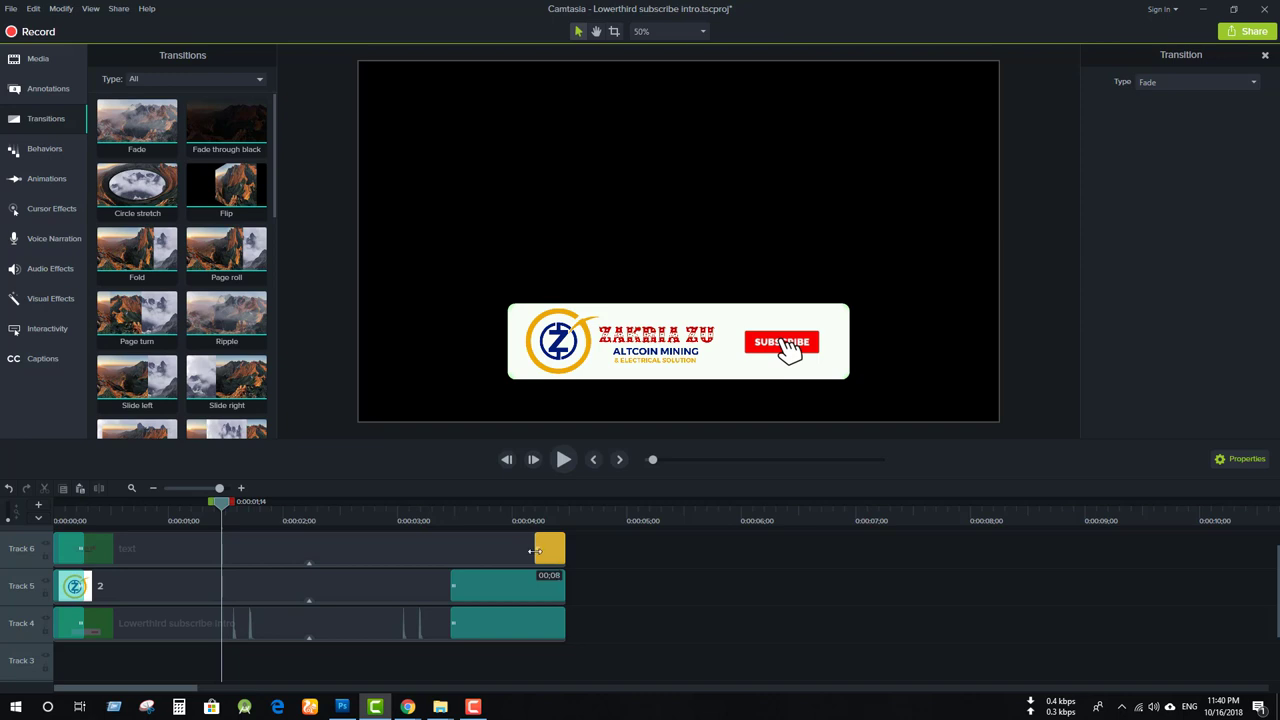
left_click(467, 599)
left_click_drag(452, 587, 542, 584)
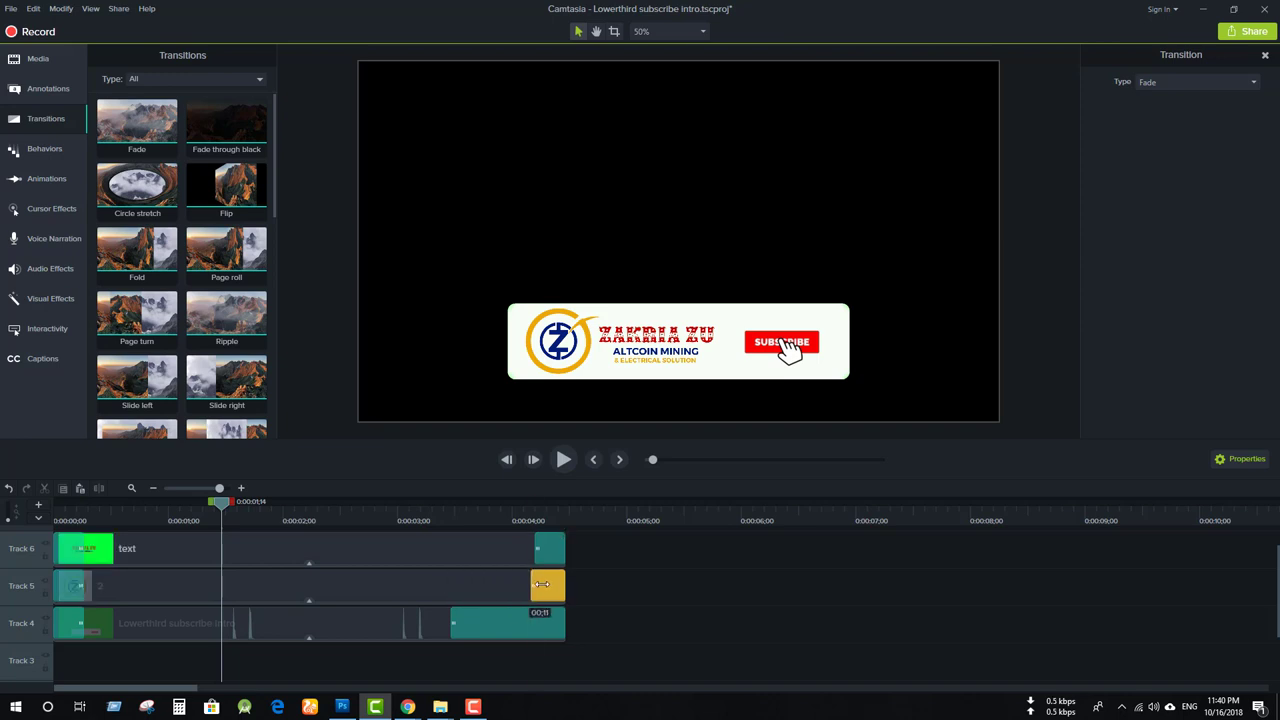
left_click(464, 629)
left_click_drag(448, 625, 532, 618)
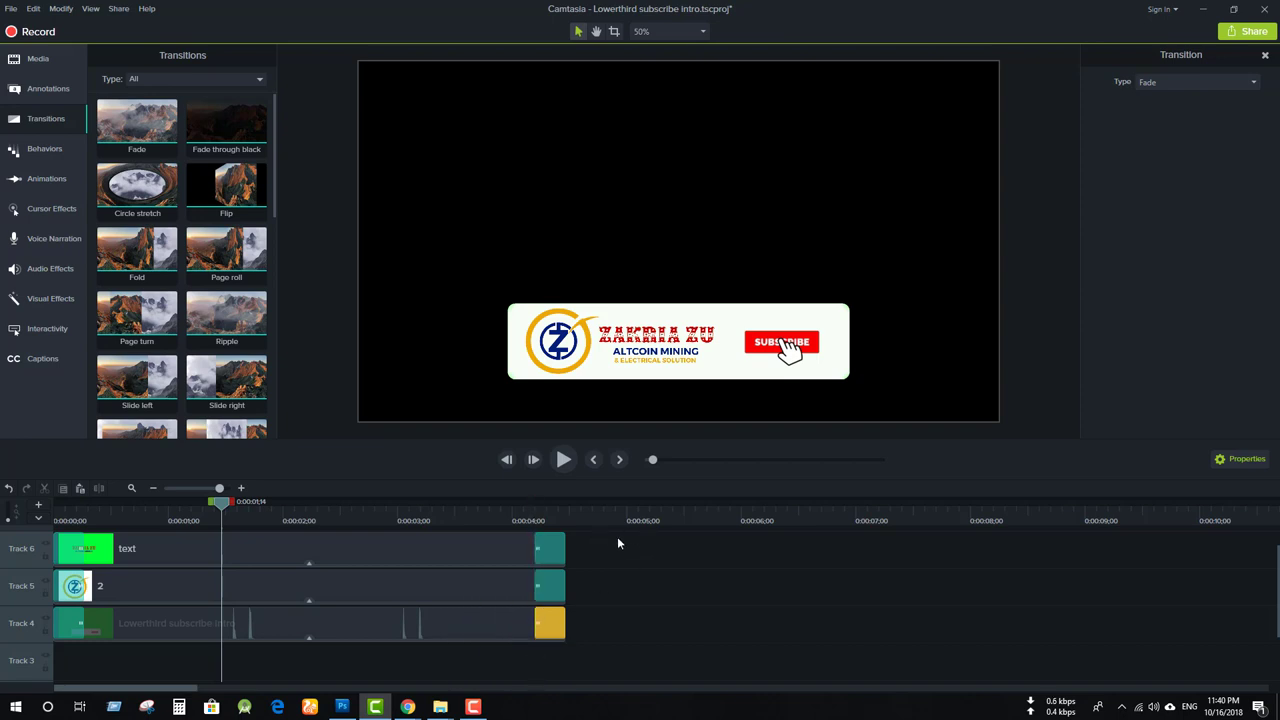
left_click_drag(617, 543, 436, 652)
Align the logo, text and lower-third clips at the playhead and group them as Group 6 on Track 5 near 0:02
left_click_drag(303, 550, 496, 550)
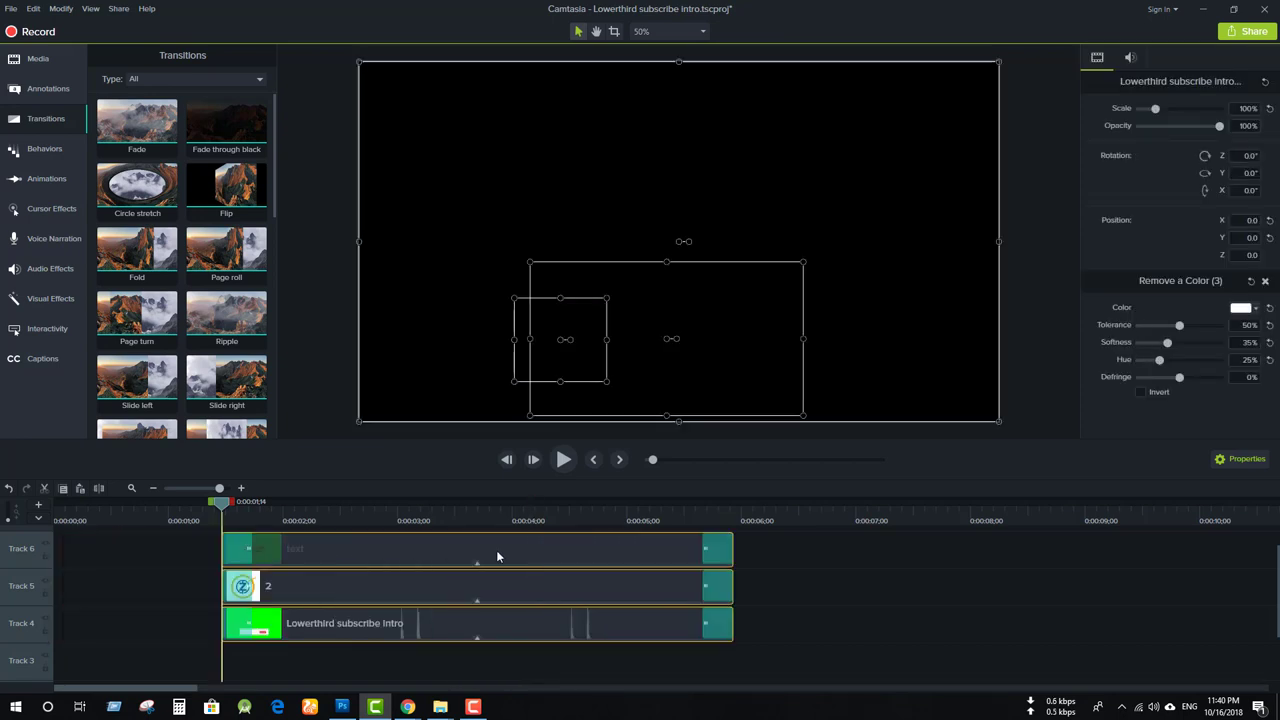
right_click(375, 549)
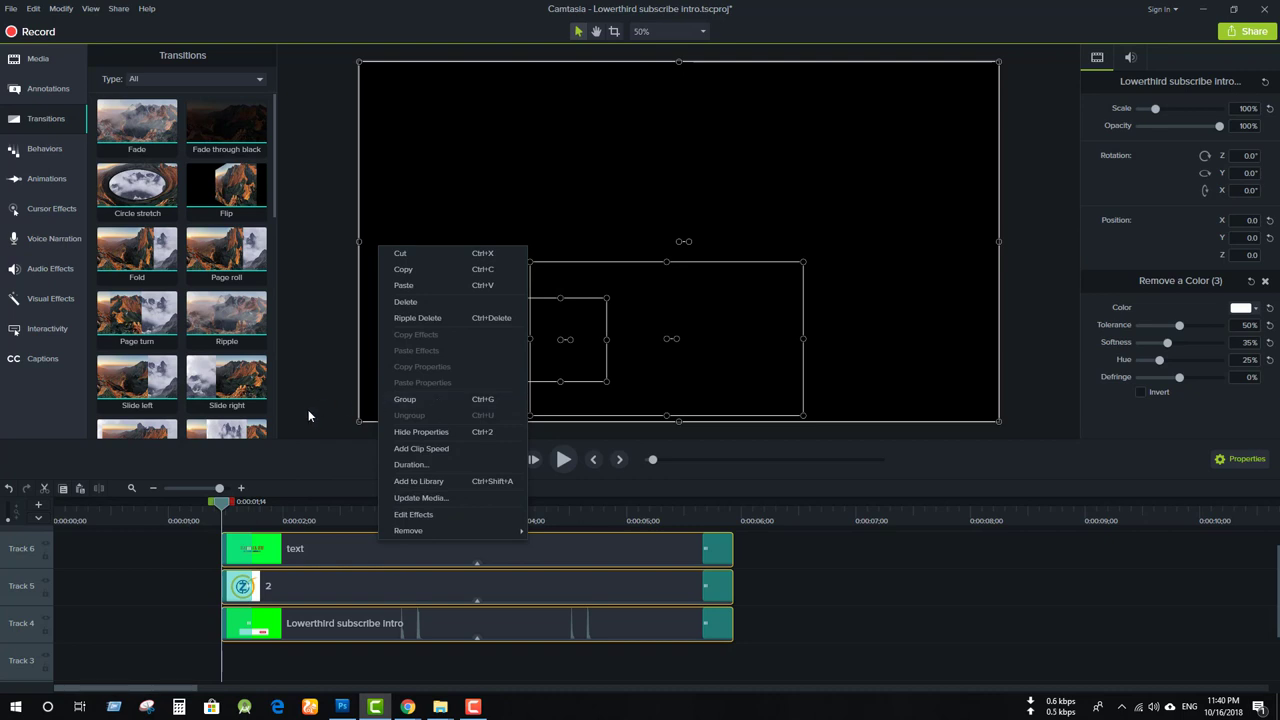
left_click(405, 399)
left_click_drag(464, 614, 525, 577)
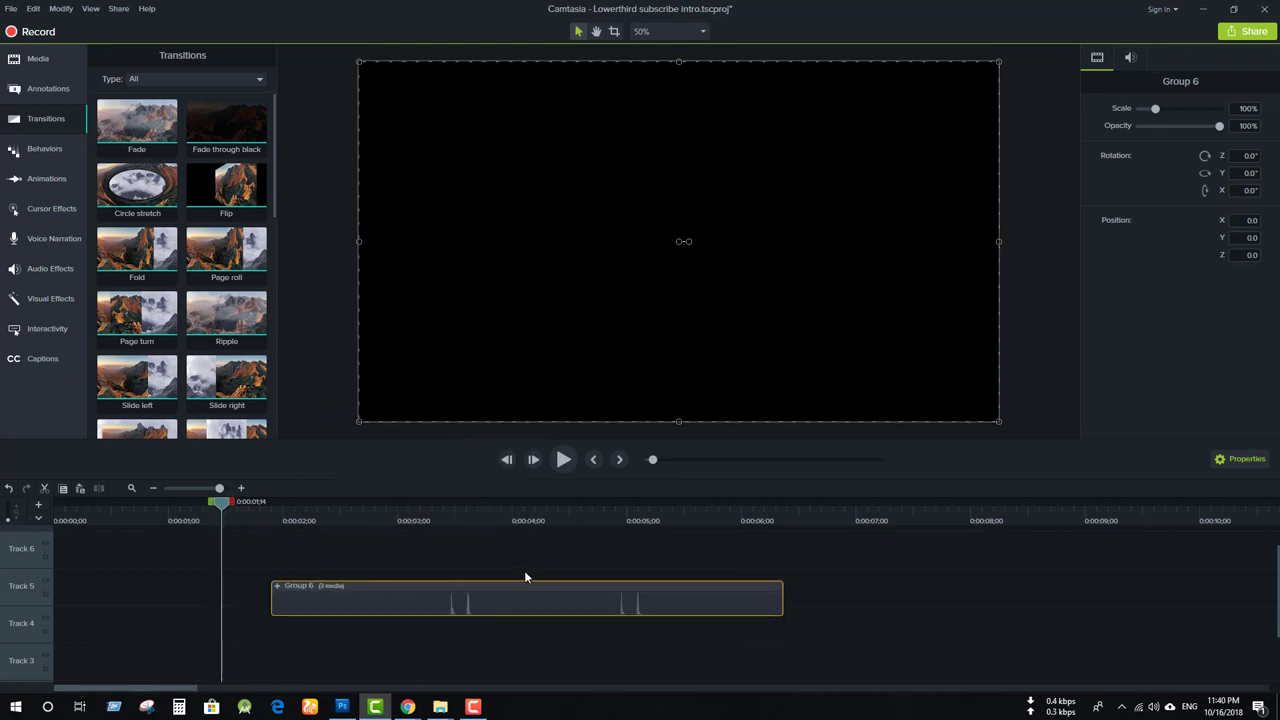
left_click(450, 549)
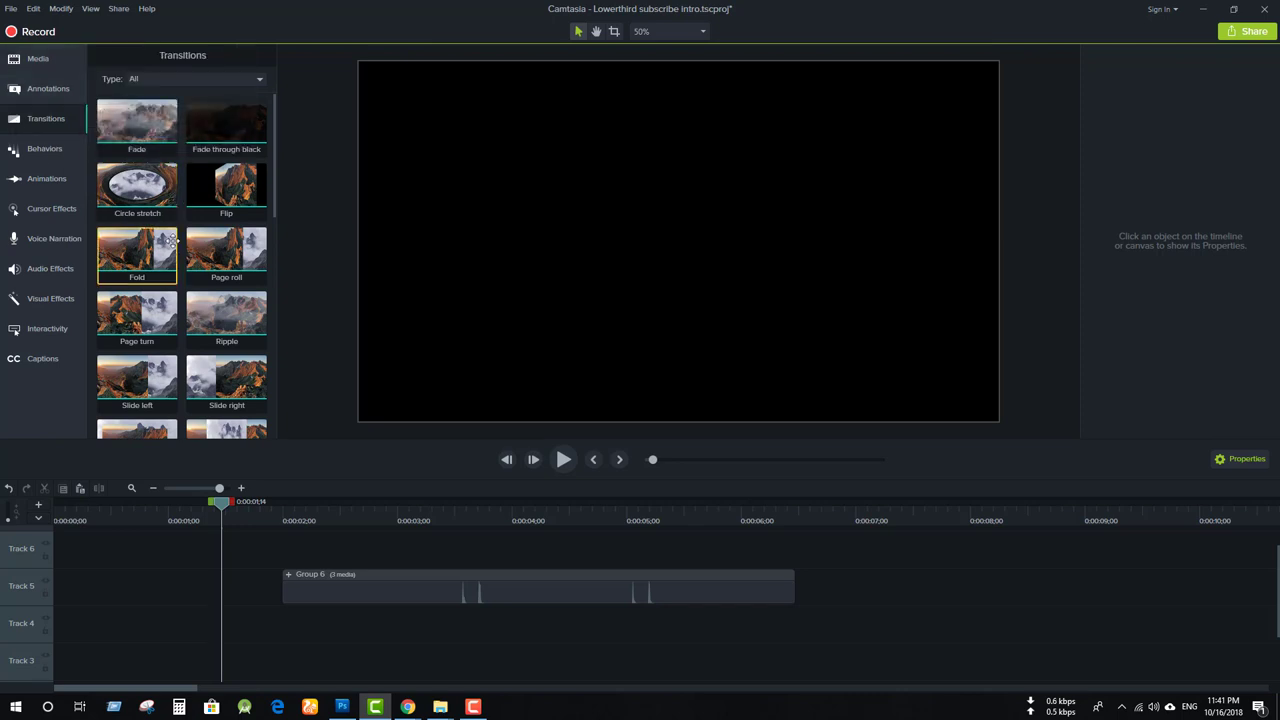
Add the bokehdots animated background from the Library to Track 3 beneath Group 6
left_click(58, 63)
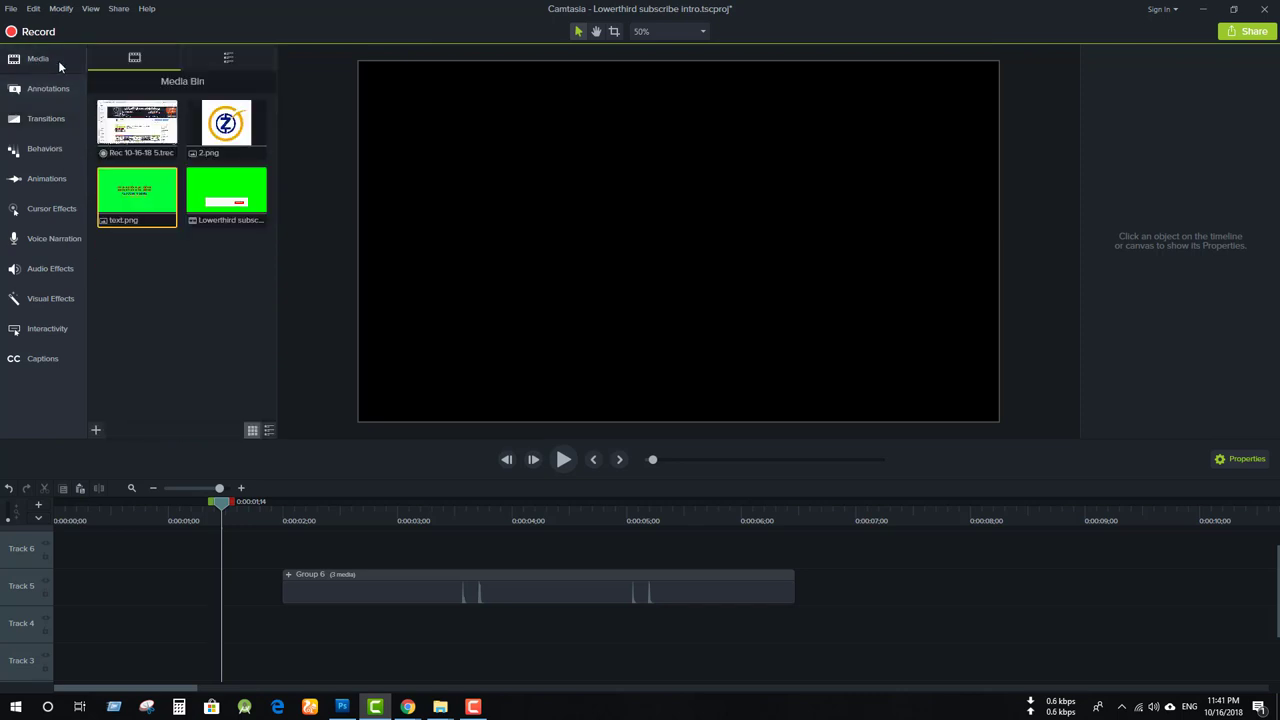
left_click(227, 64)
scroll(141, 210, "up", 8)
scroll(141, 210, "up", 2)
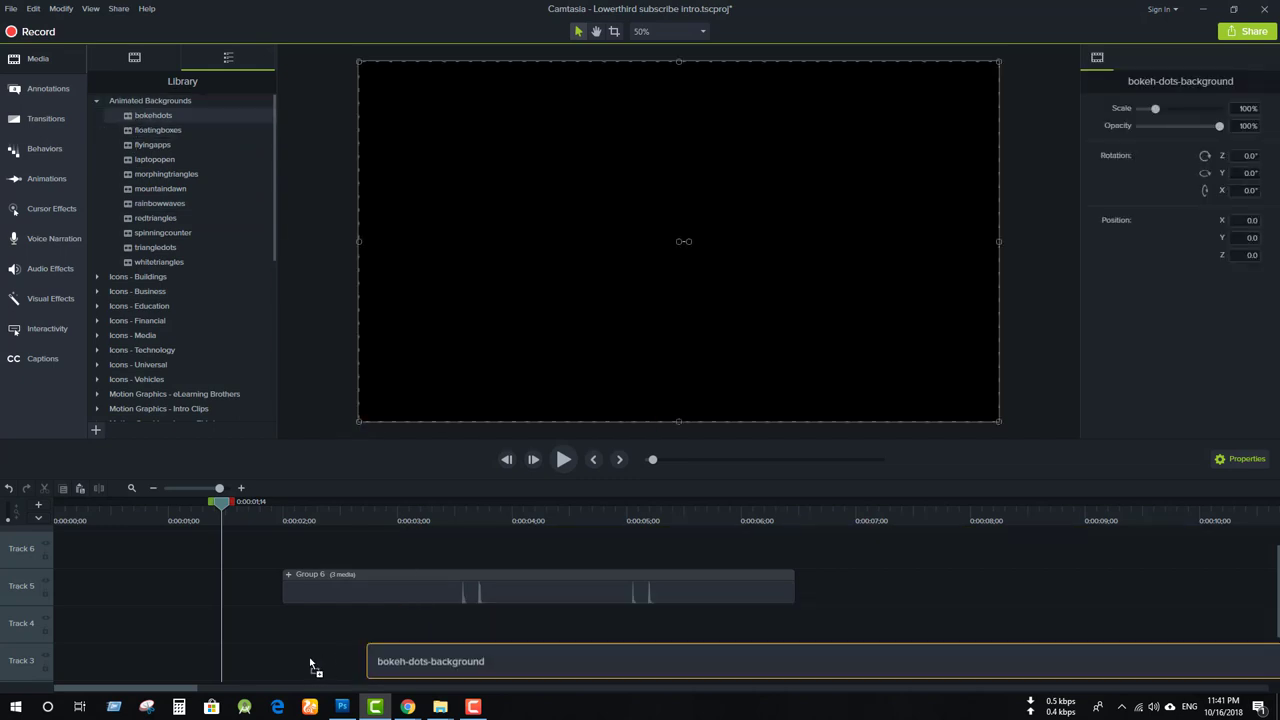
mouse_move(406, 612)
left_mouse_down()
mouse_move(198, 664)
mouse_move(156, 660)
left_mouse_up()
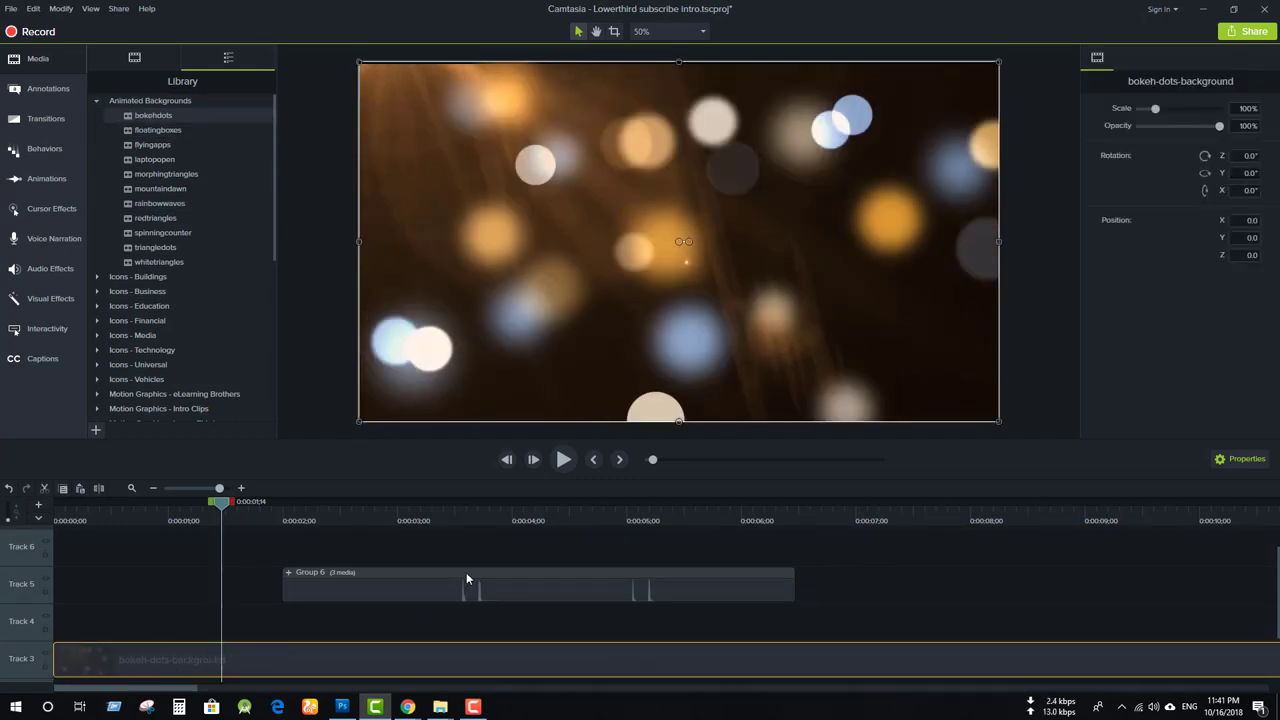
scroll(484, 560, "up", 1)
scroll(499, 550, "down", 2)
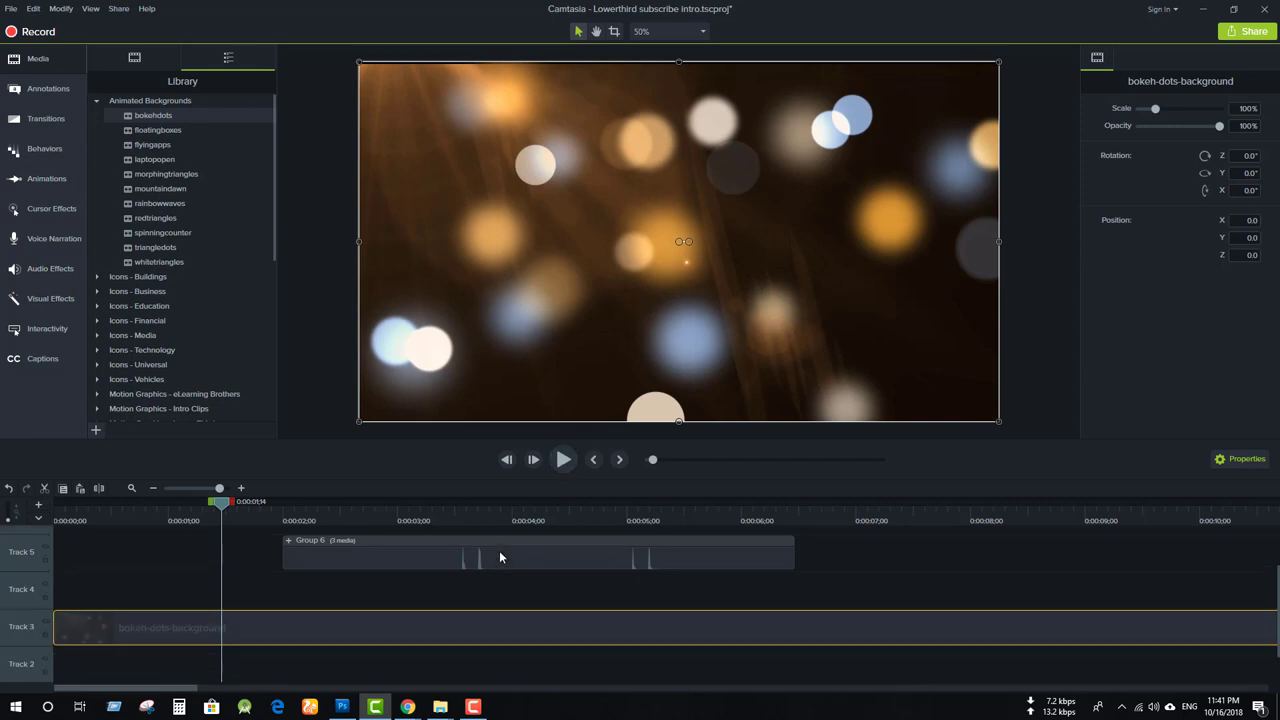
scroll(500, 557, "up", 1)
Preview the intro with the bokeh background, then stop playback
left_click(563, 461)
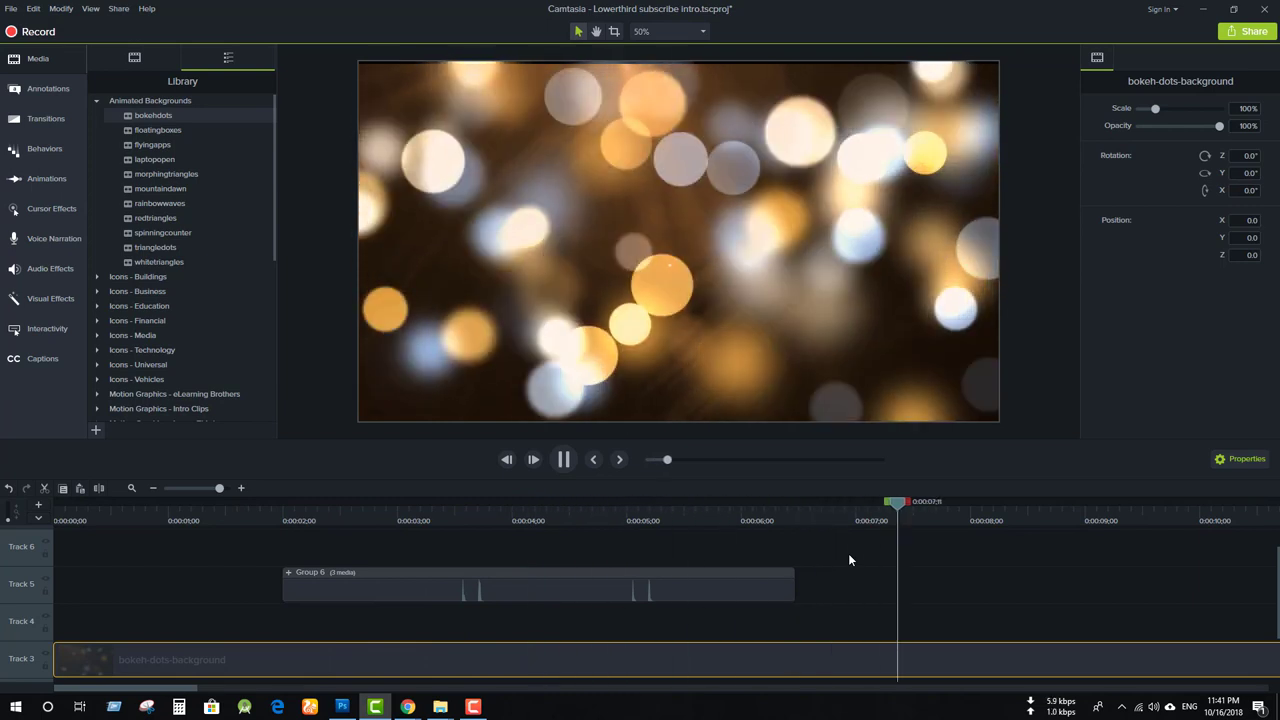
left_click(563, 459)
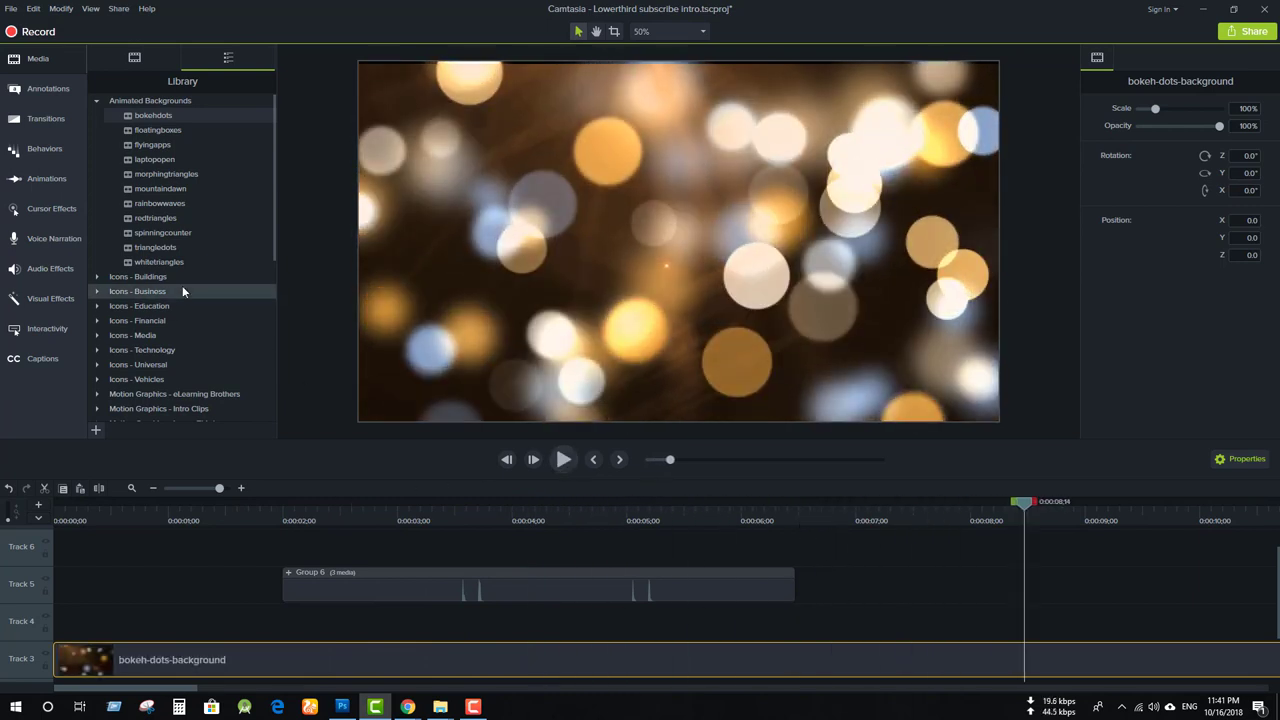
scroll(184, 285, "down", 2)
scroll(186, 286, "down", 3)
scroll(186, 286, "down", 2)
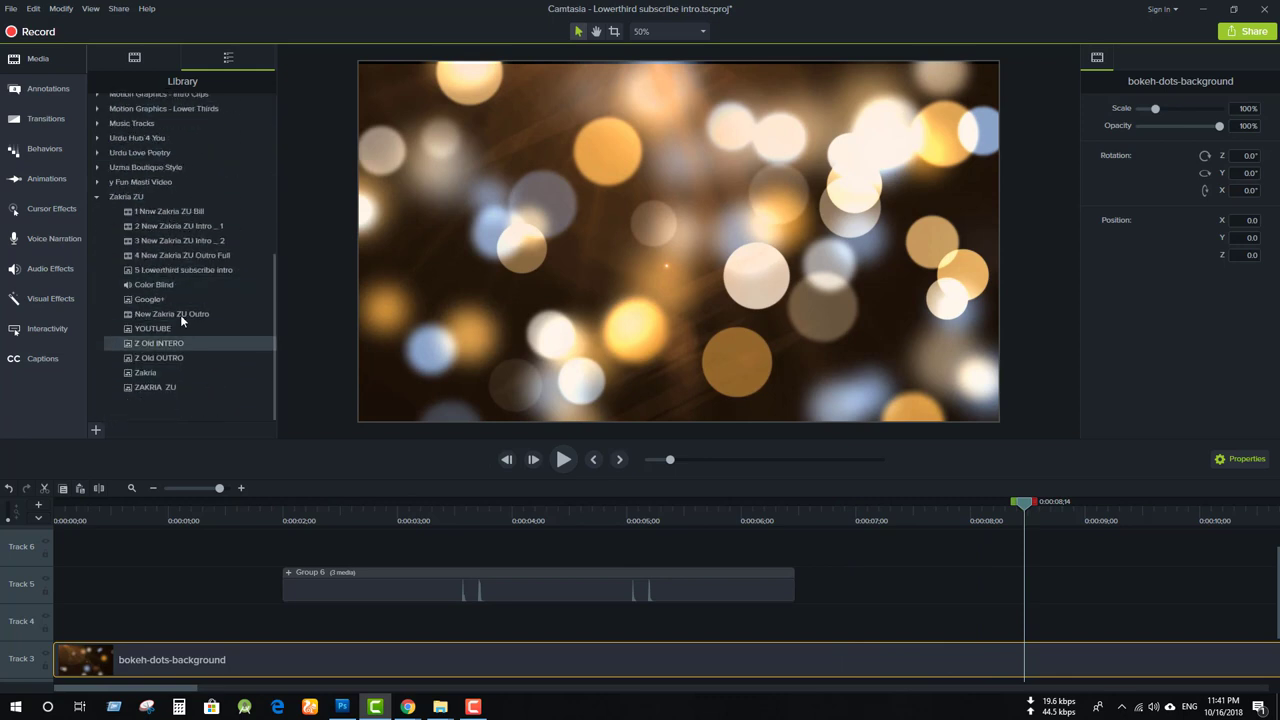
Add the saved Lowerthird subscribe intro as Group 4 and slide Group 6 and Group 4 earlier
mouse_move(175, 272)
left_mouse_down()
mouse_move(669, 463)
mouse_move(841, 593)
left_mouse_up()
left_click_drag(705, 588, 601, 590)
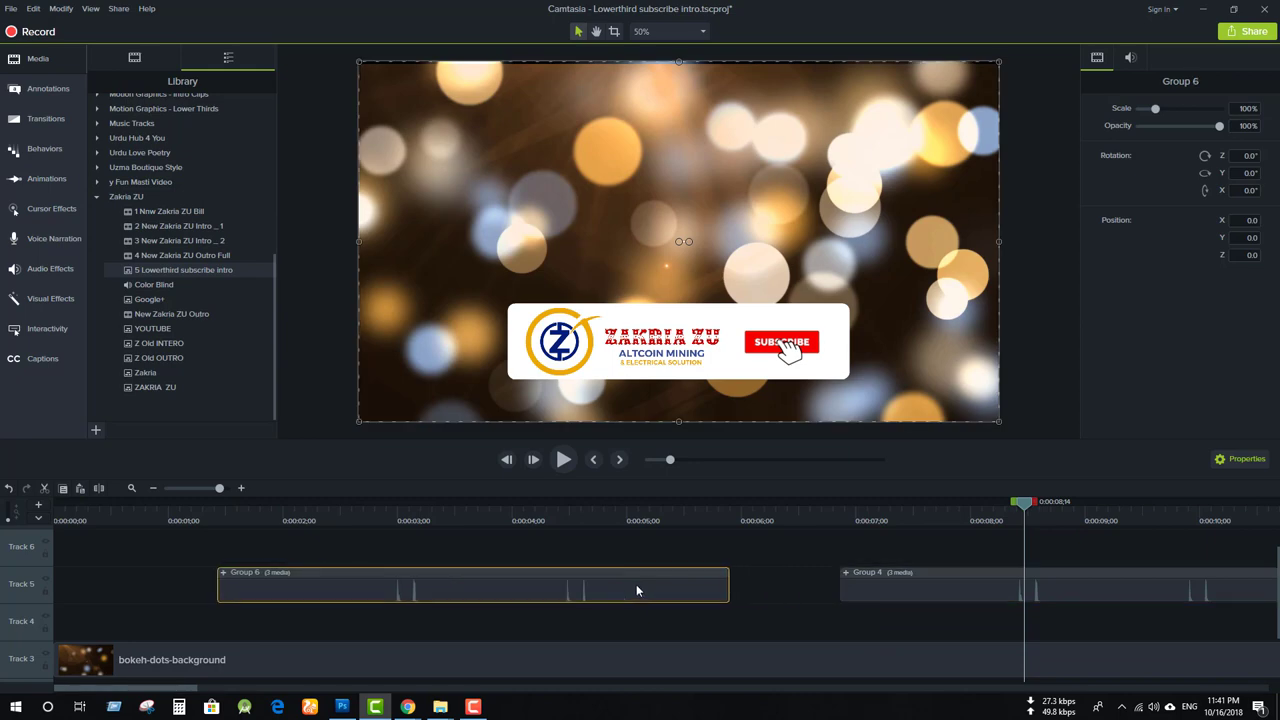
left_click_drag(980, 591, 808, 591)
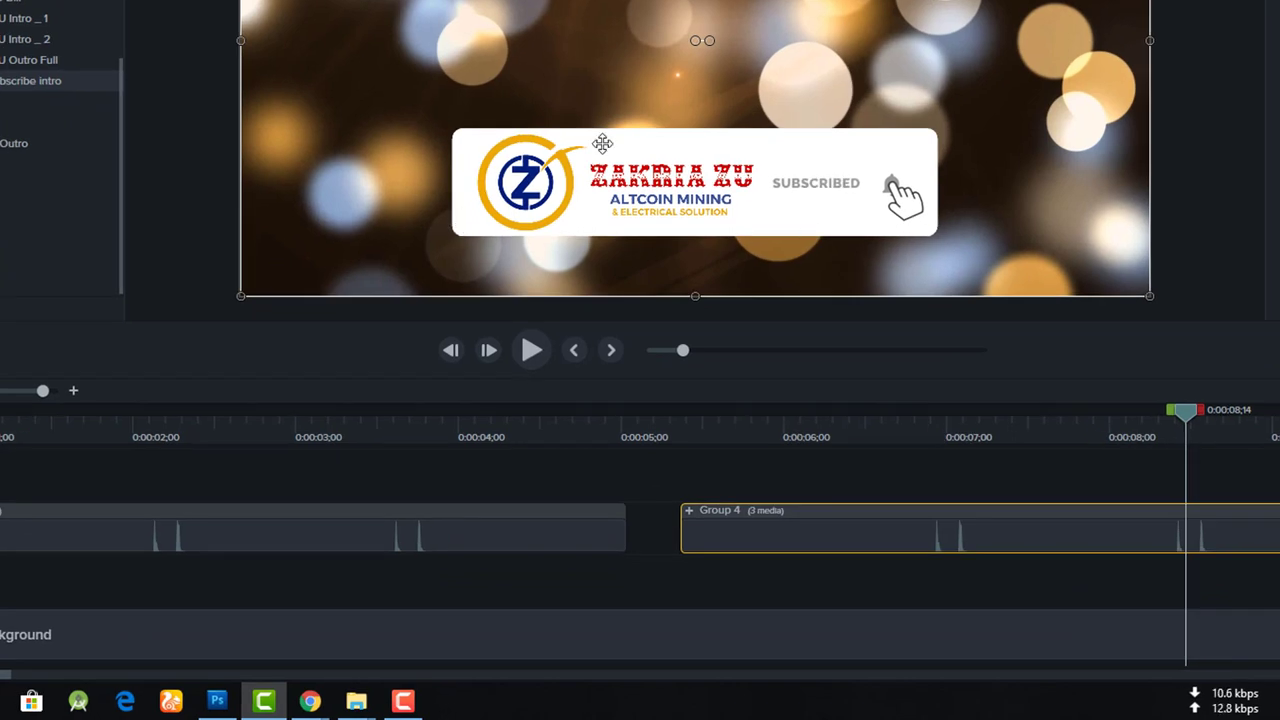
Return the playhead to the start and preview both groups over the bokeh background
left_click_drag(1136, 430, 655, 470)
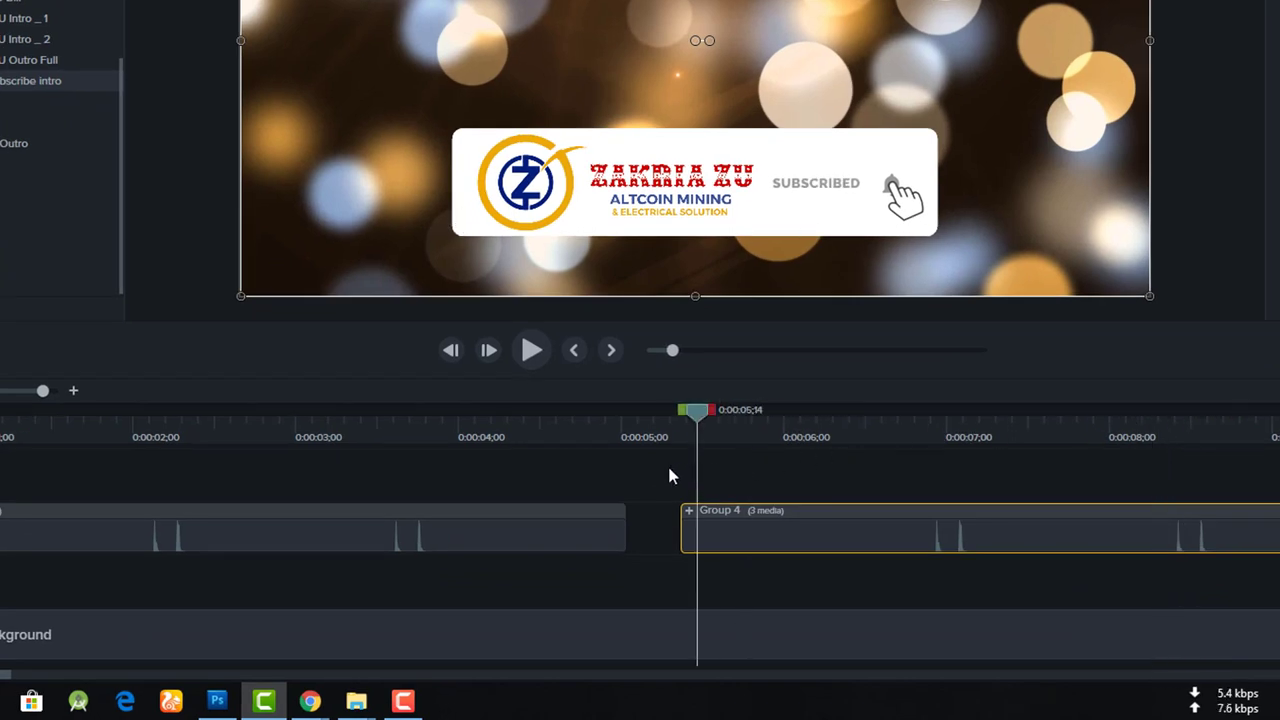
left_click_drag(673, 412, 3, 457)
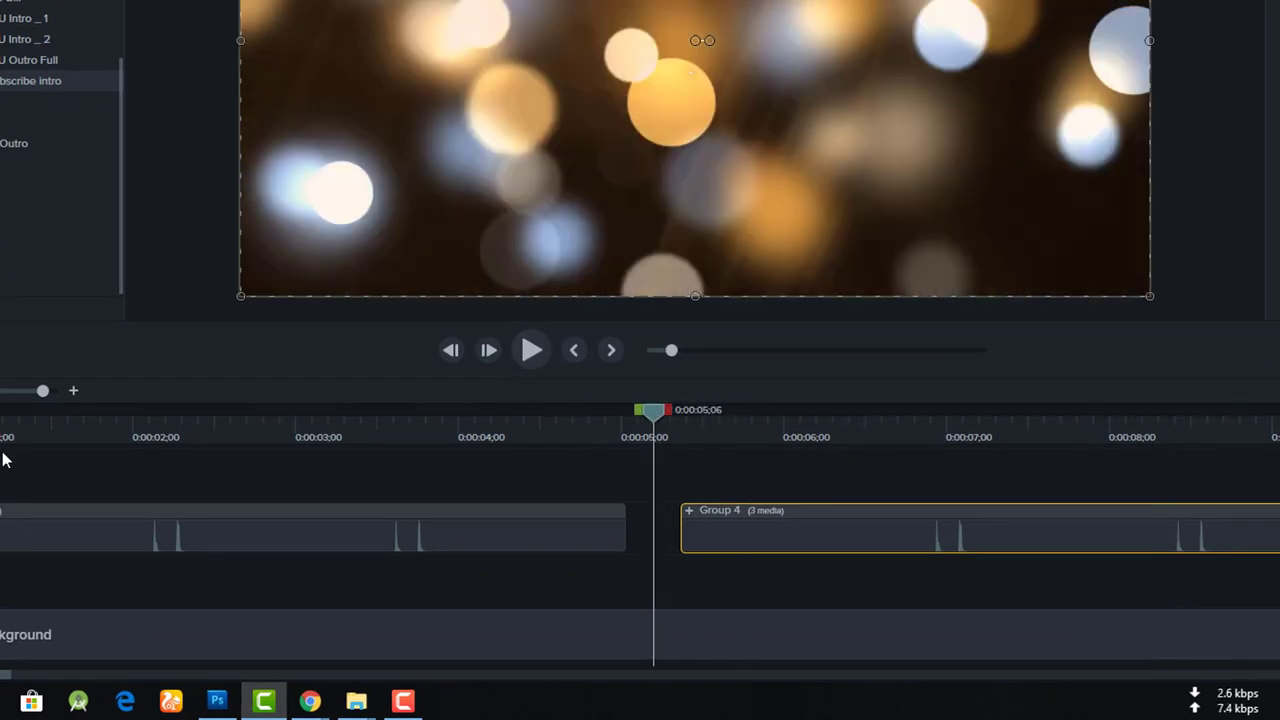
left_click(530, 352)
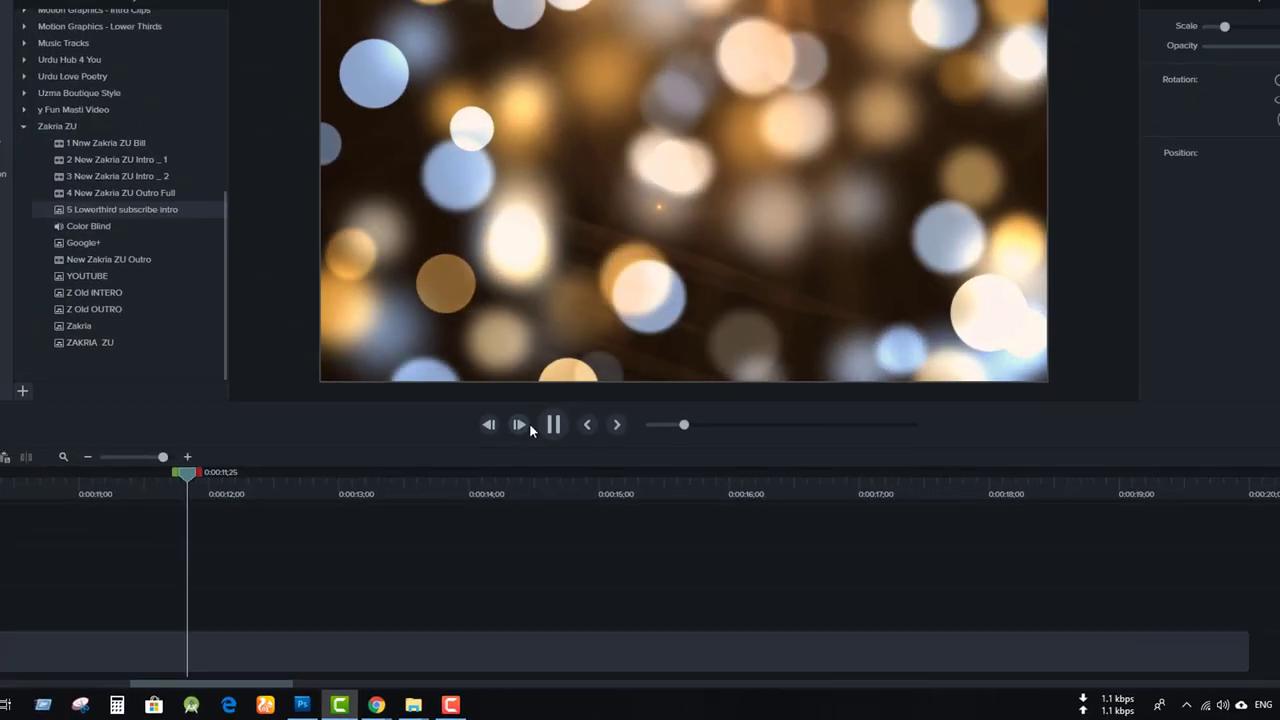
Place the raw green-screen Lowerthird subscribe intro.mp4 on Track 6, spanning about 0:03 to 0:07
key("space")
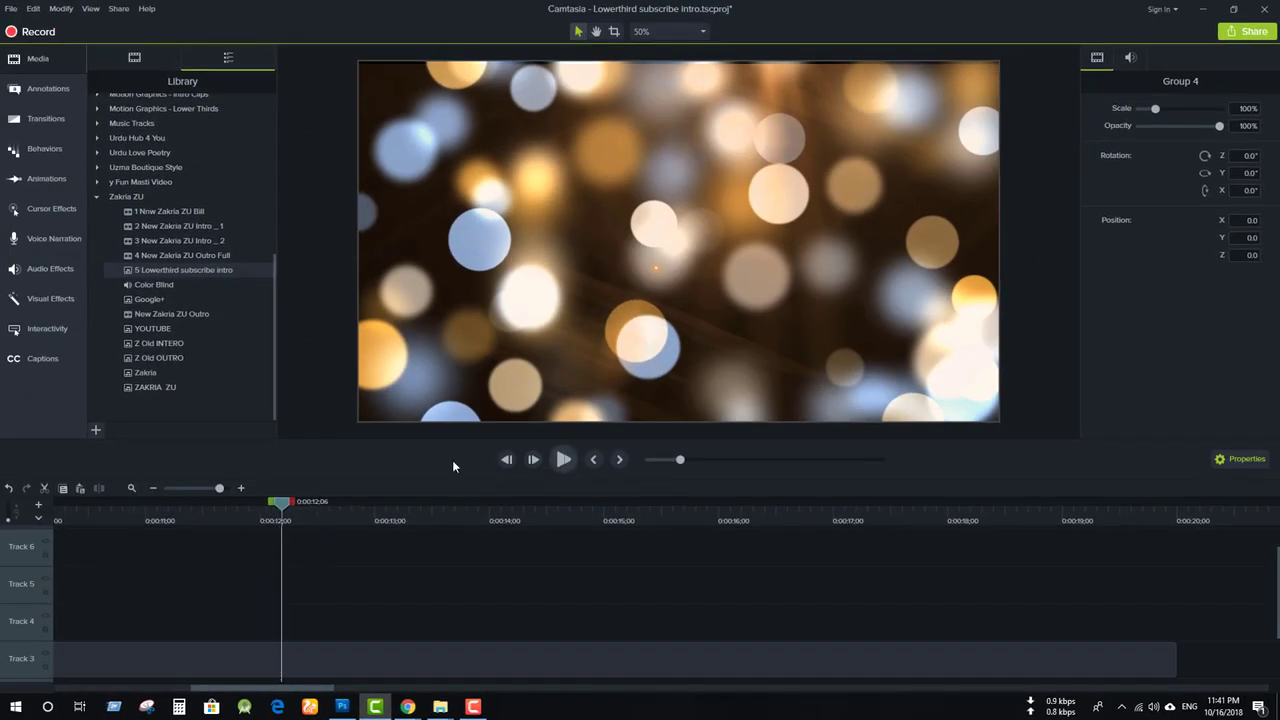
left_click_drag(280, 505, 86, 557)
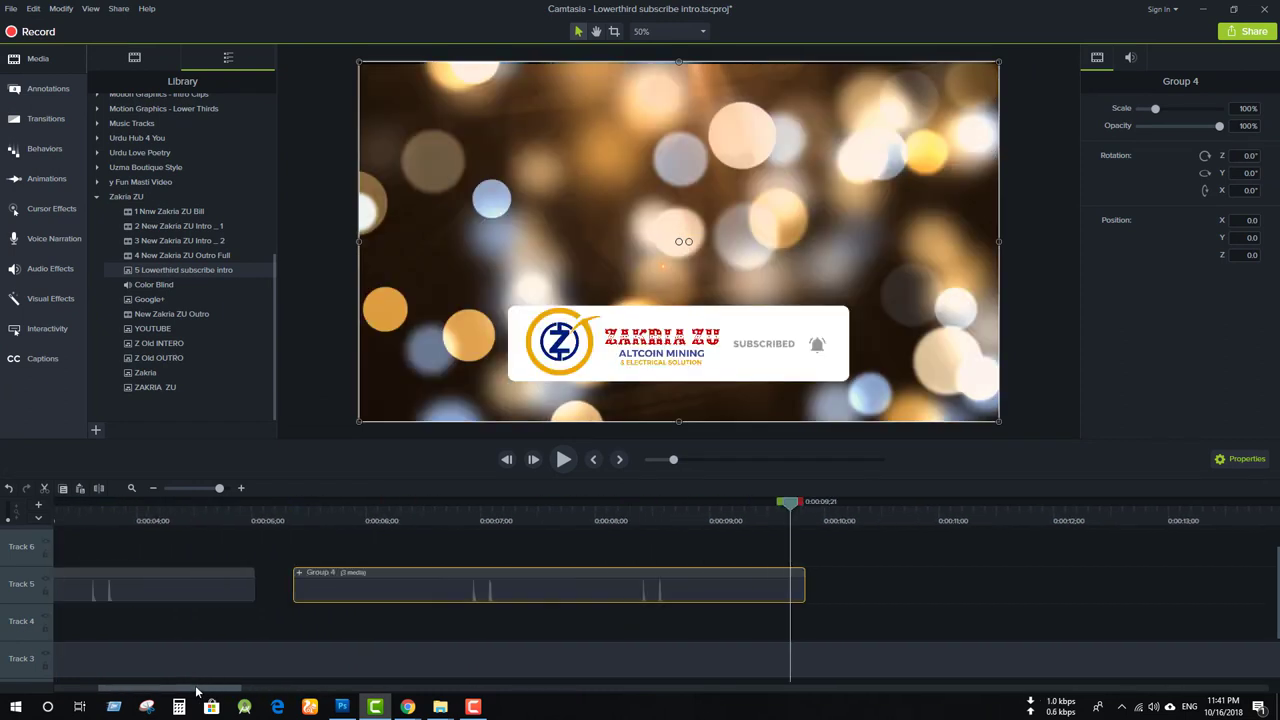
left_click_drag(291, 691, 160, 690)
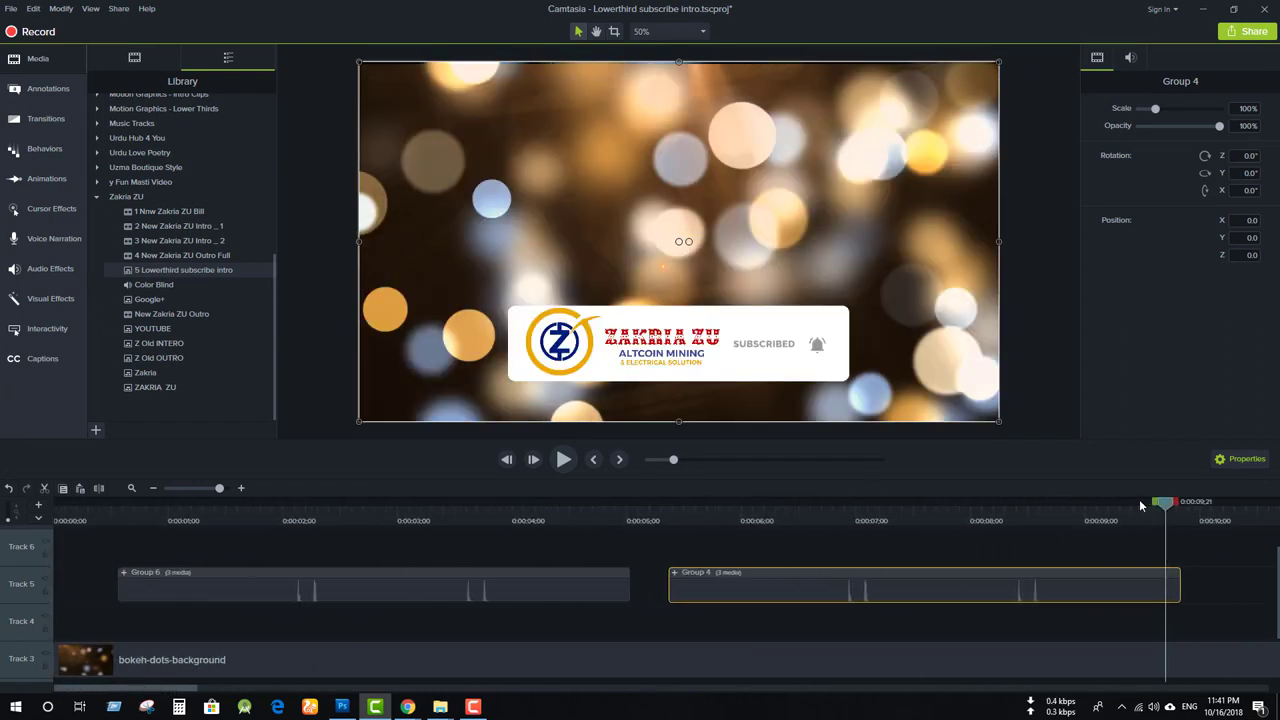
left_click_drag(1166, 505, 1161, 505)
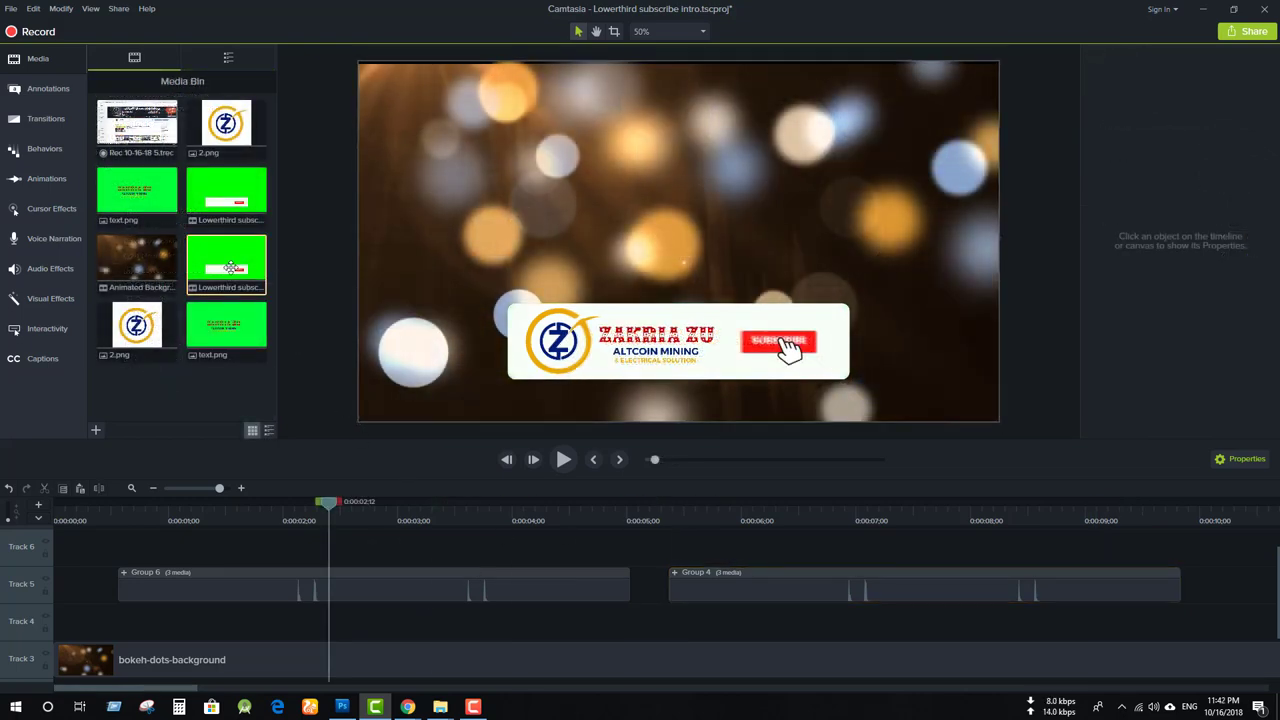
mouse_move(223, 263)
left_mouse_down()
mouse_move(360, 535)
mouse_move(741, 513)
left_mouse_up()
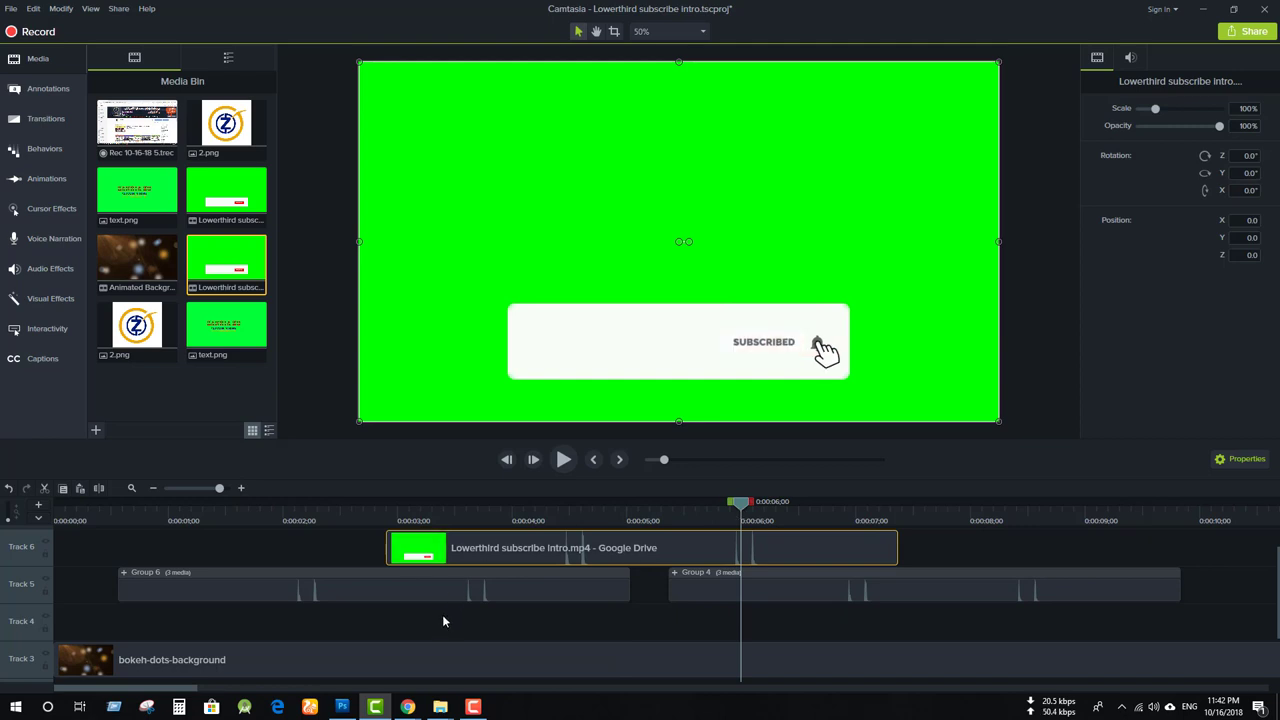
Bring the Chrome window with the YouTube channel page to the front
mouse_move(407, 706)
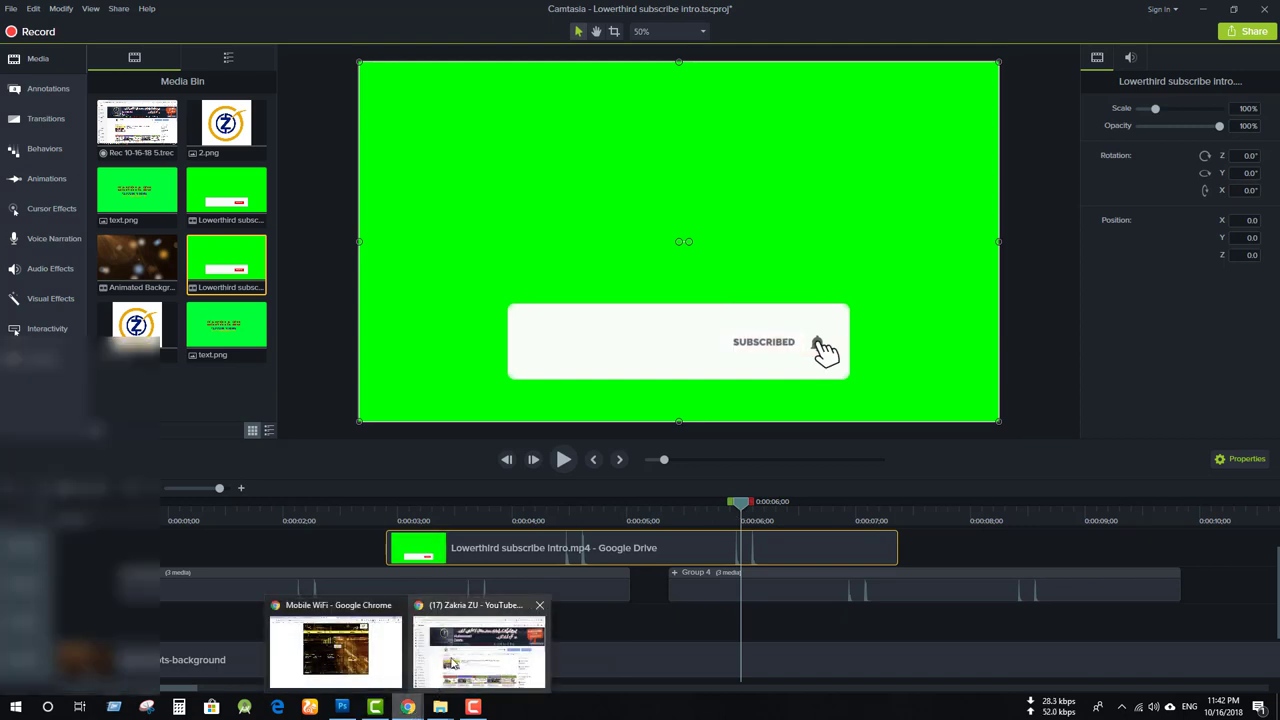
left_click(452, 662)
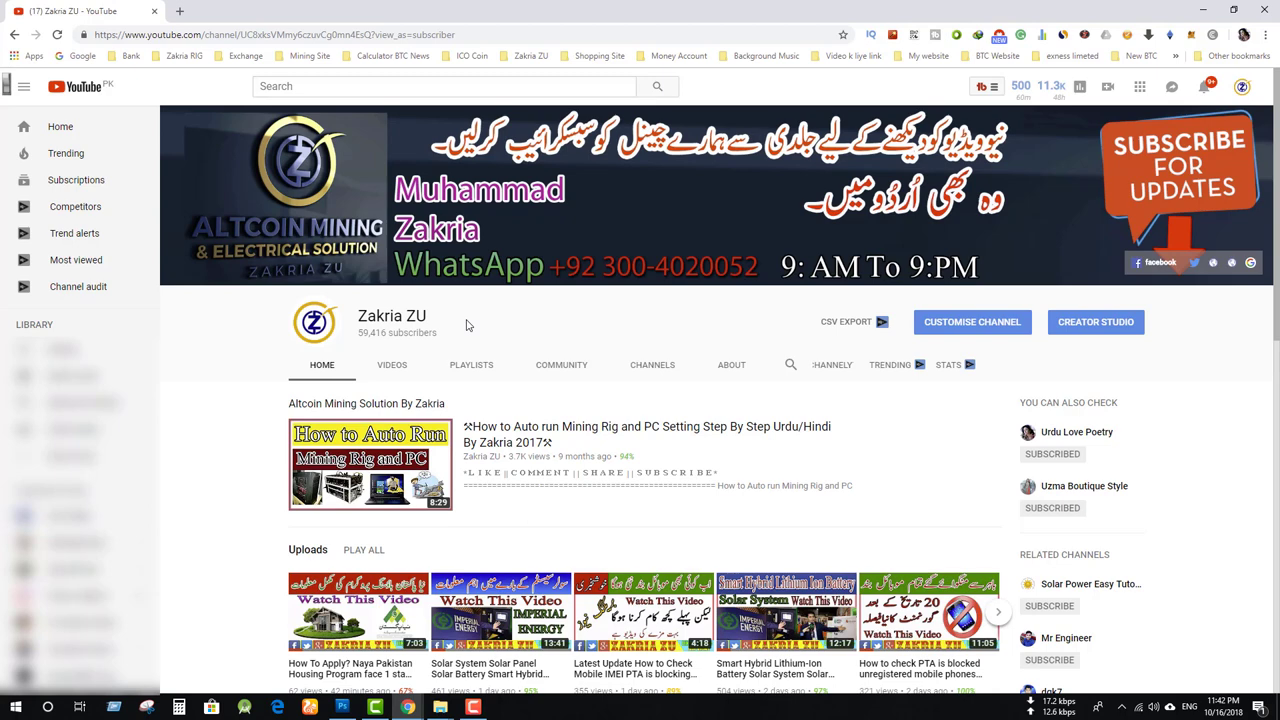